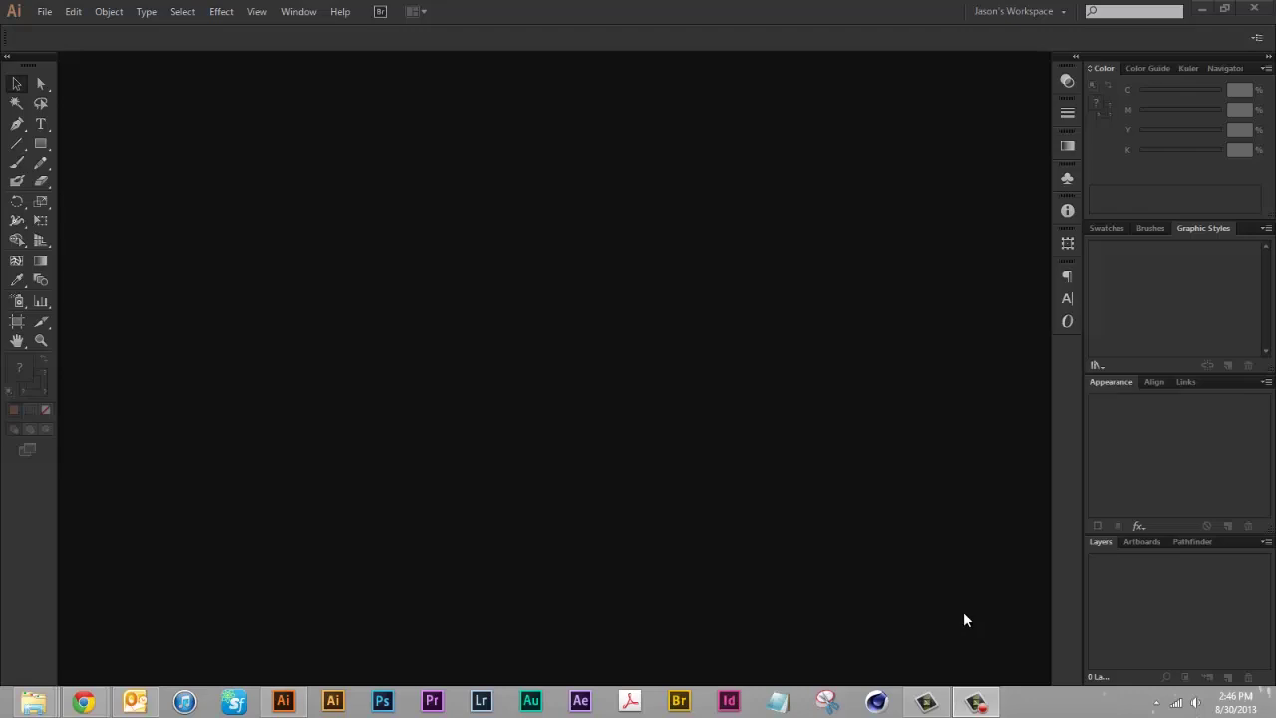
Step: Create a new Print-profile Letter document in landscape, 792 × 612 pt
{"action": "left_click", "coordinate": [44, 11]}
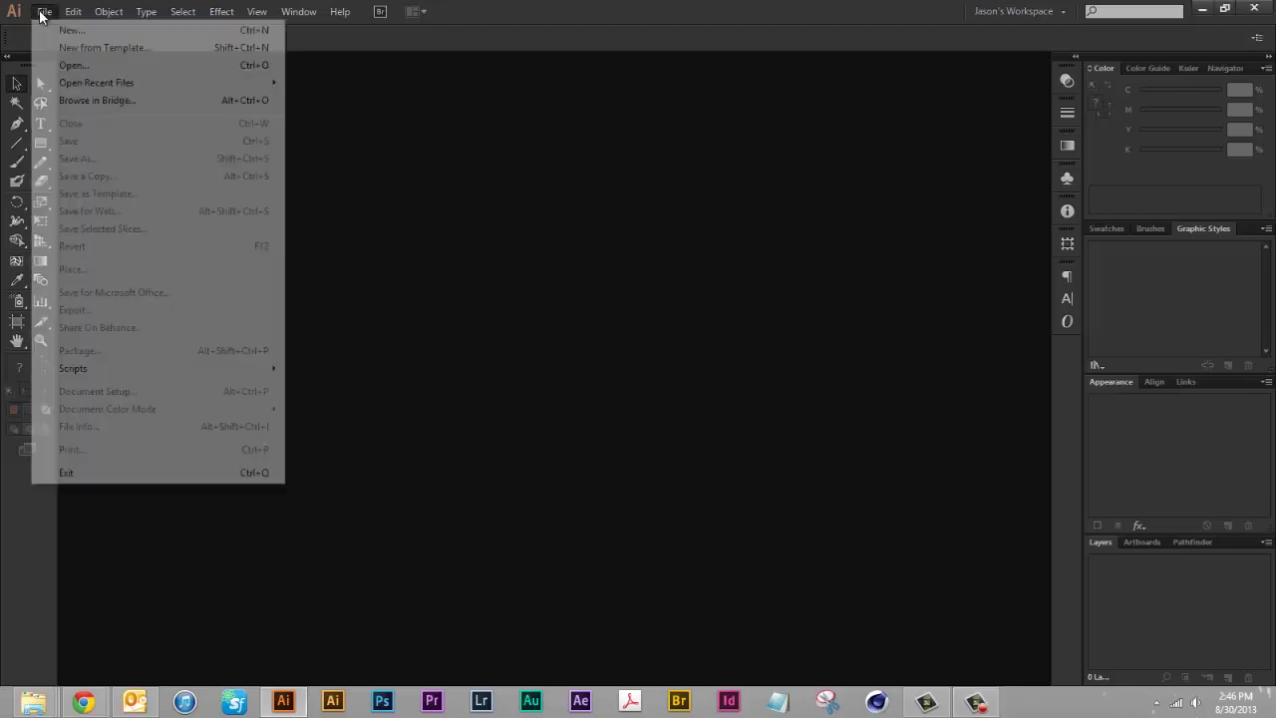
{"action": "left_click", "coordinate": [58, 30]}
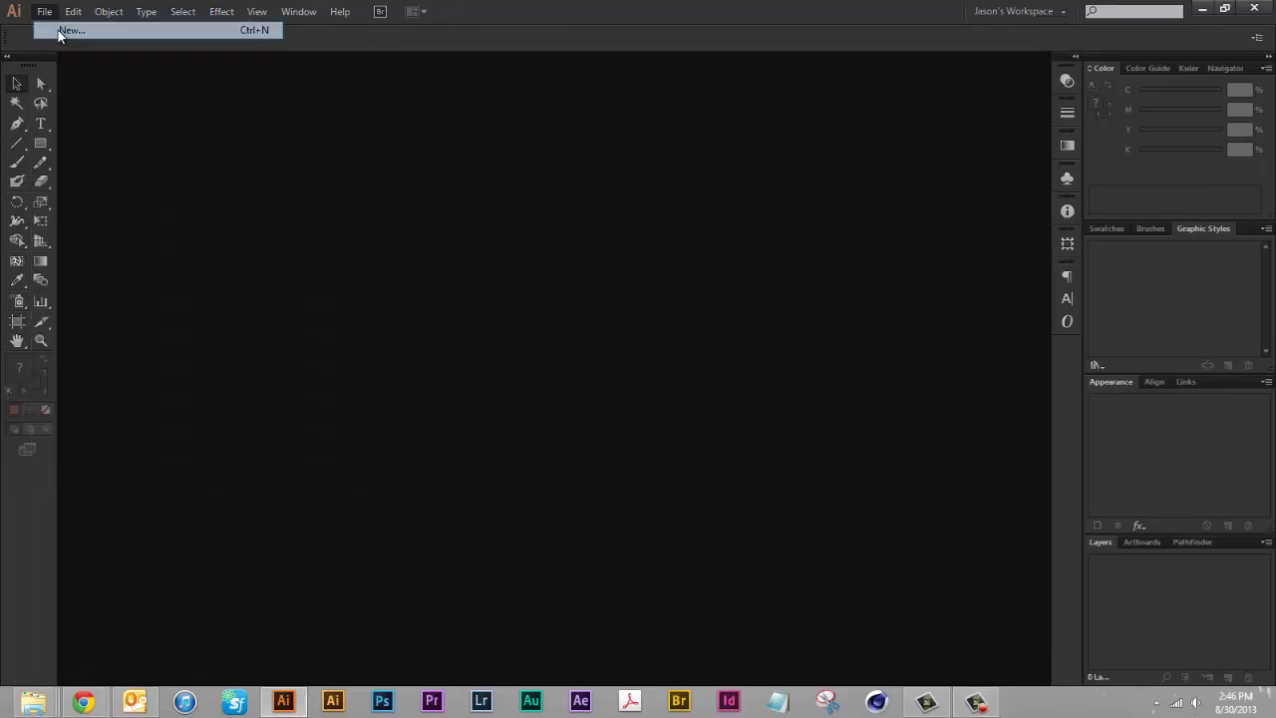
{"action": "left_click", "coordinate": [576, 216]}
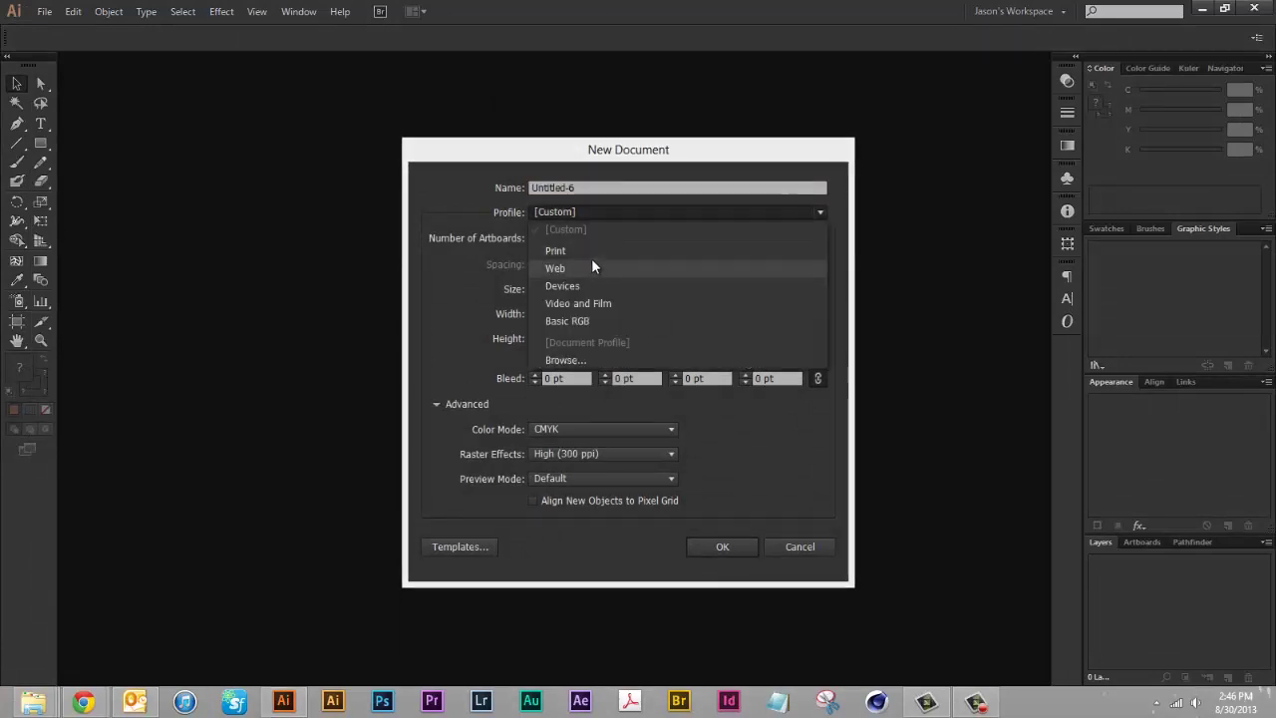
{"action": "left_click", "coordinate": [589, 253]}
{"action": "left_click", "coordinate": [756, 339]}
{"action": "left_click", "coordinate": [739, 546]}
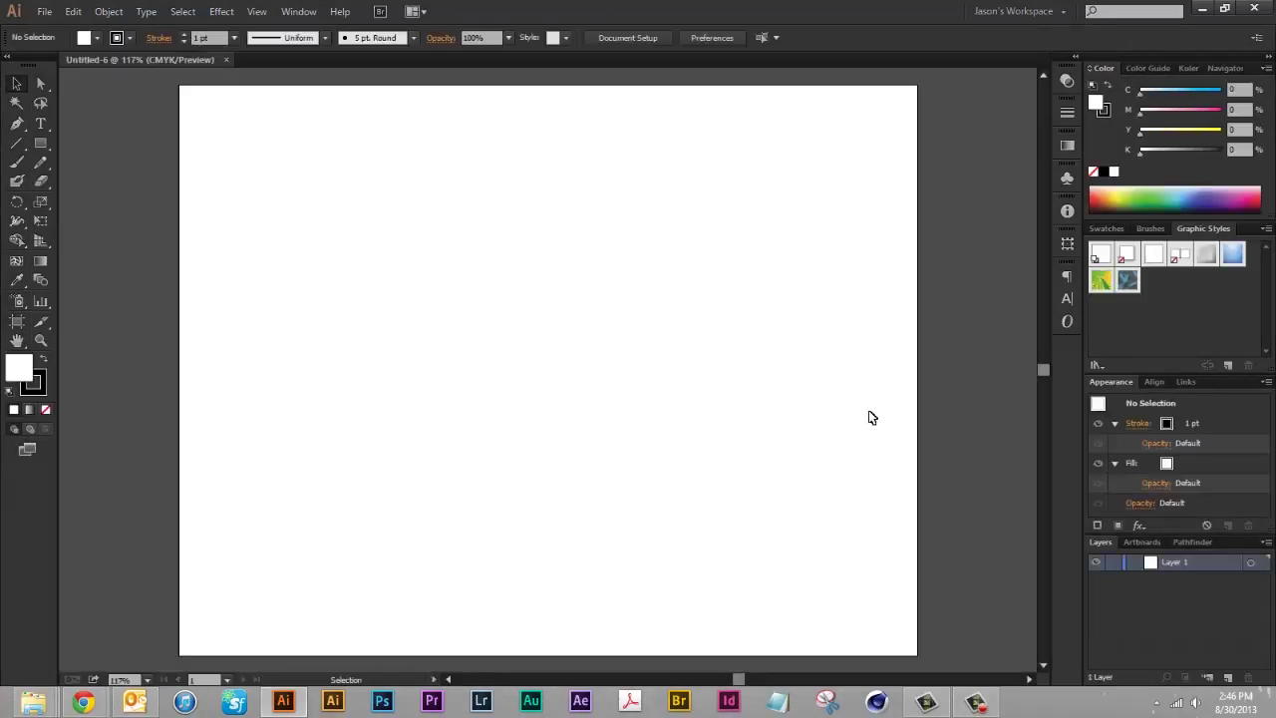
Step: Type 'inkspit' on the artboard, scale it up large and move it up-left
{"action": "left_click", "coordinate": [40, 123]}
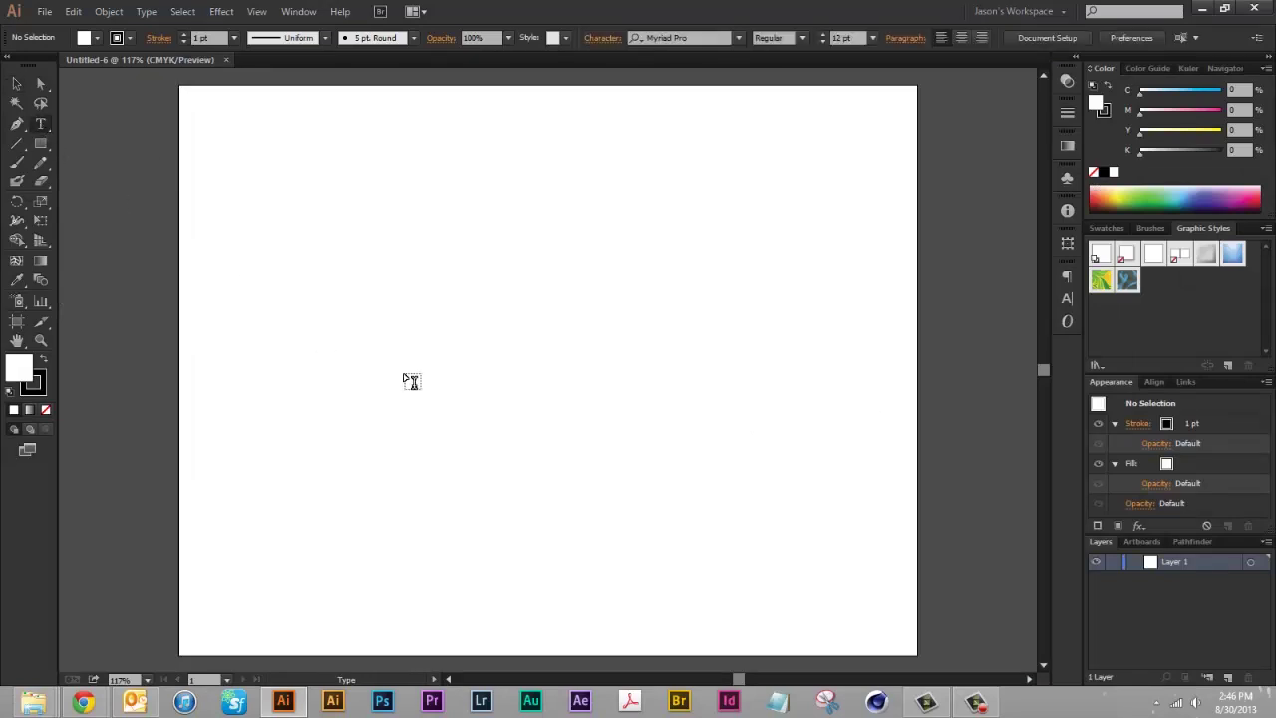
{"action": "left_click", "coordinate": [375, 275]}
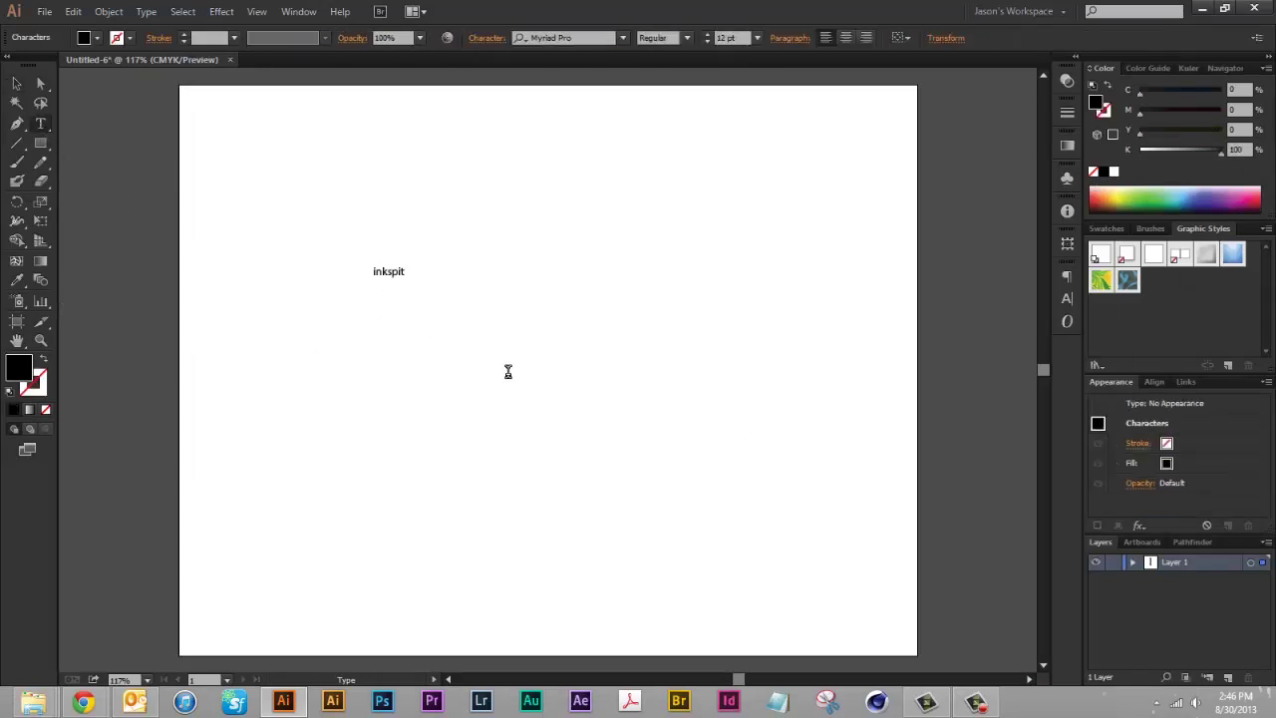
{"action": "left_click", "coordinate": [17, 84]}
{"action": "left_click_drag", "start_coordinate": [405, 280], "coordinate": [842, 588]}
{"action": "left_click_drag", "start_coordinate": [827, 414], "coordinate": [759, 368]}
Step: Set the text in the Impact font and nudge it slightly right and down
{"action": "left_click", "coordinate": [576, 38]}
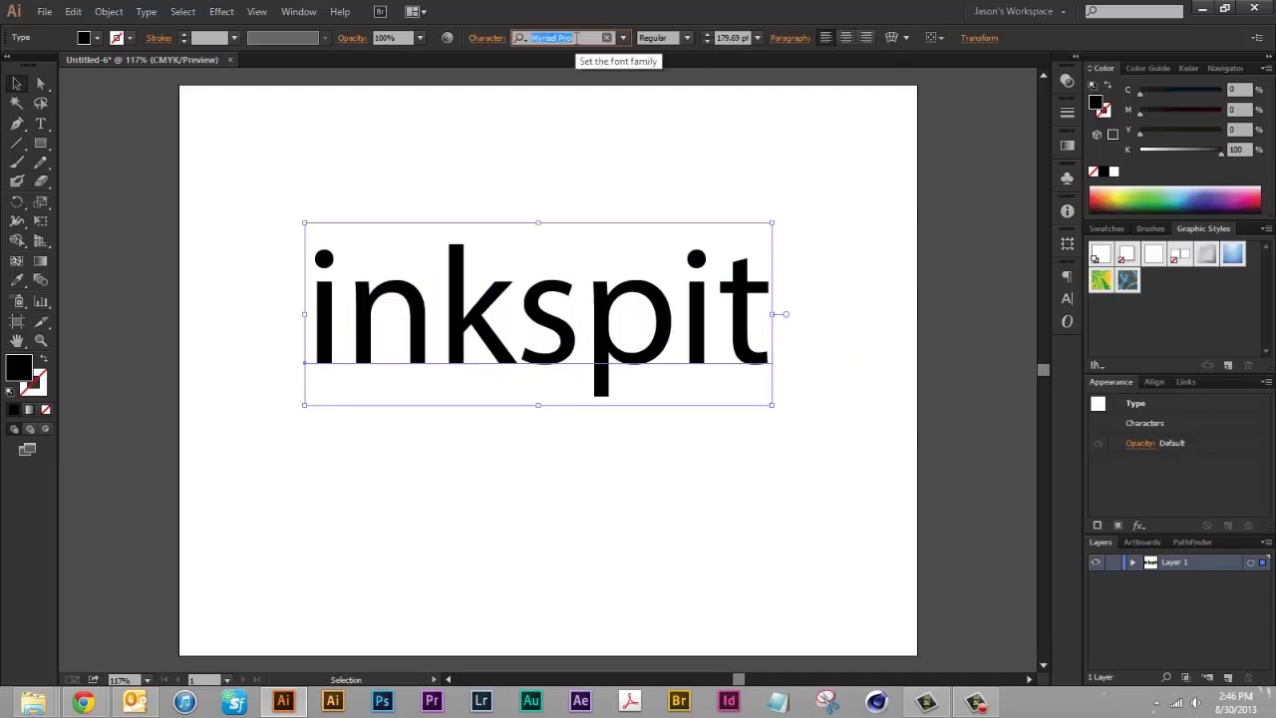
{"action": "type", "text": "impa"}
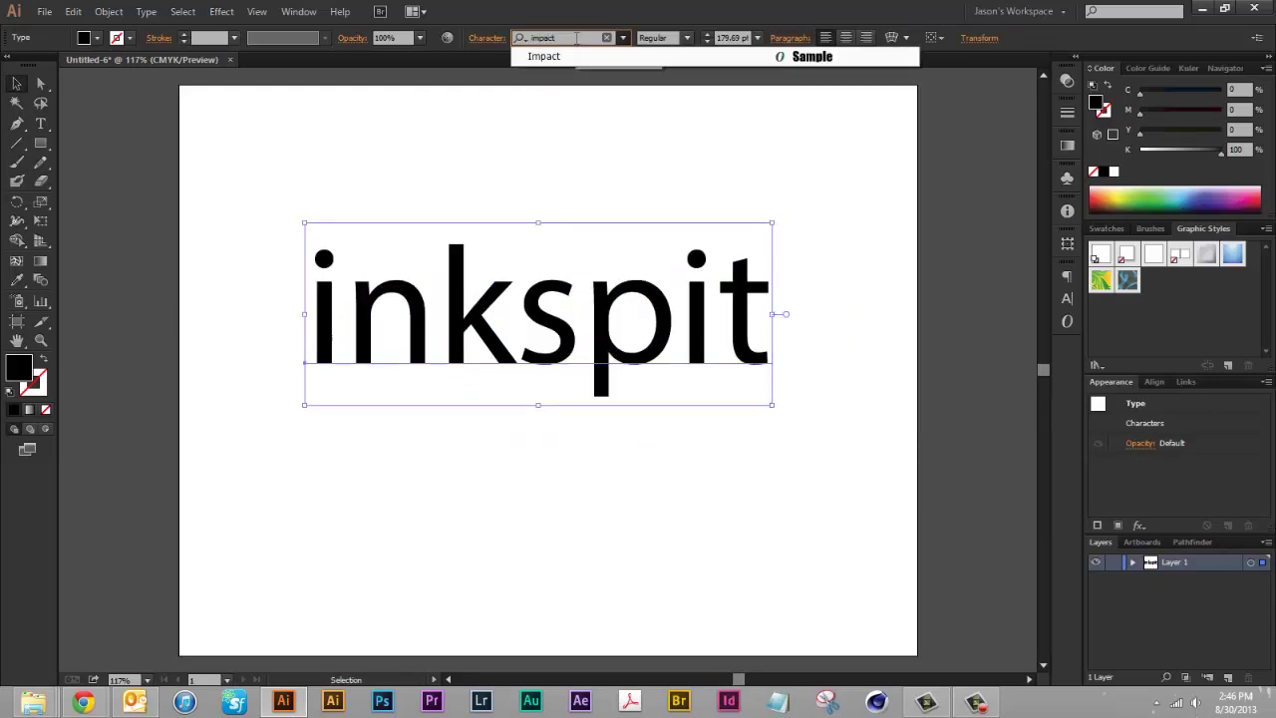
{"action": "type", "text": "ct"}
{"action": "left_click", "coordinate": [558, 55]}
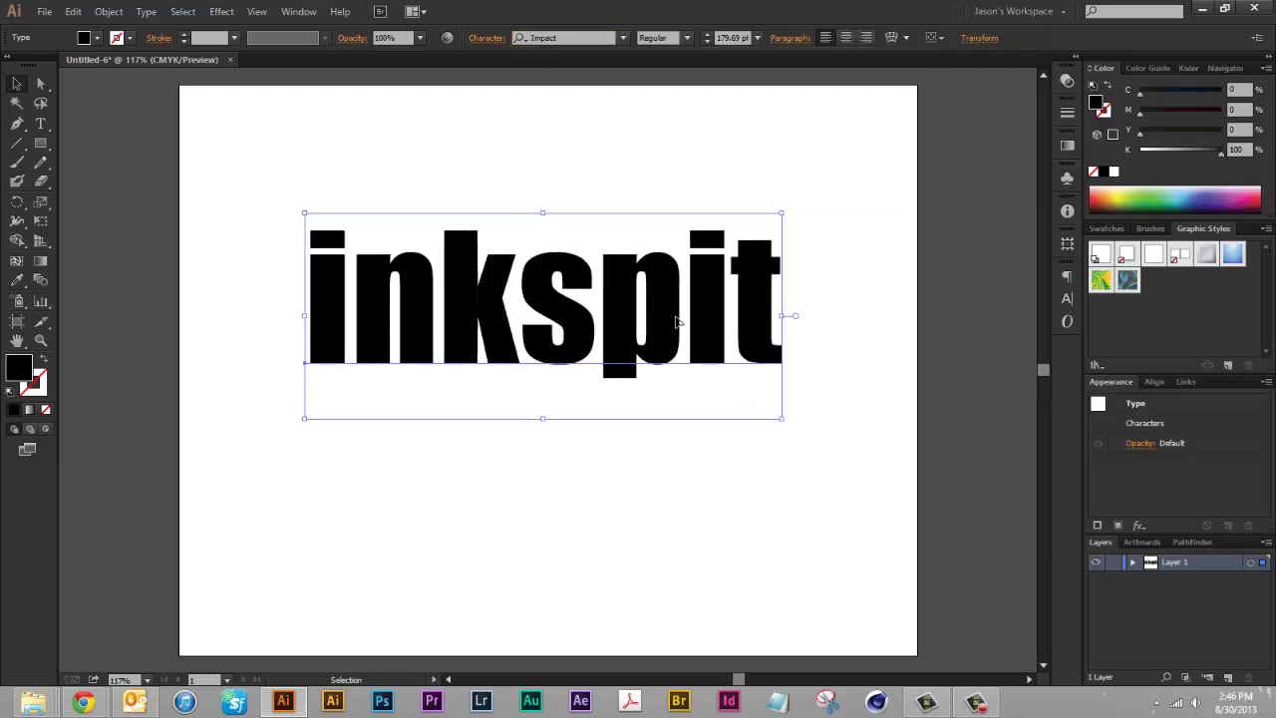
{"action": "left_click_drag", "start_coordinate": [677, 322], "coordinate": [684, 325]}
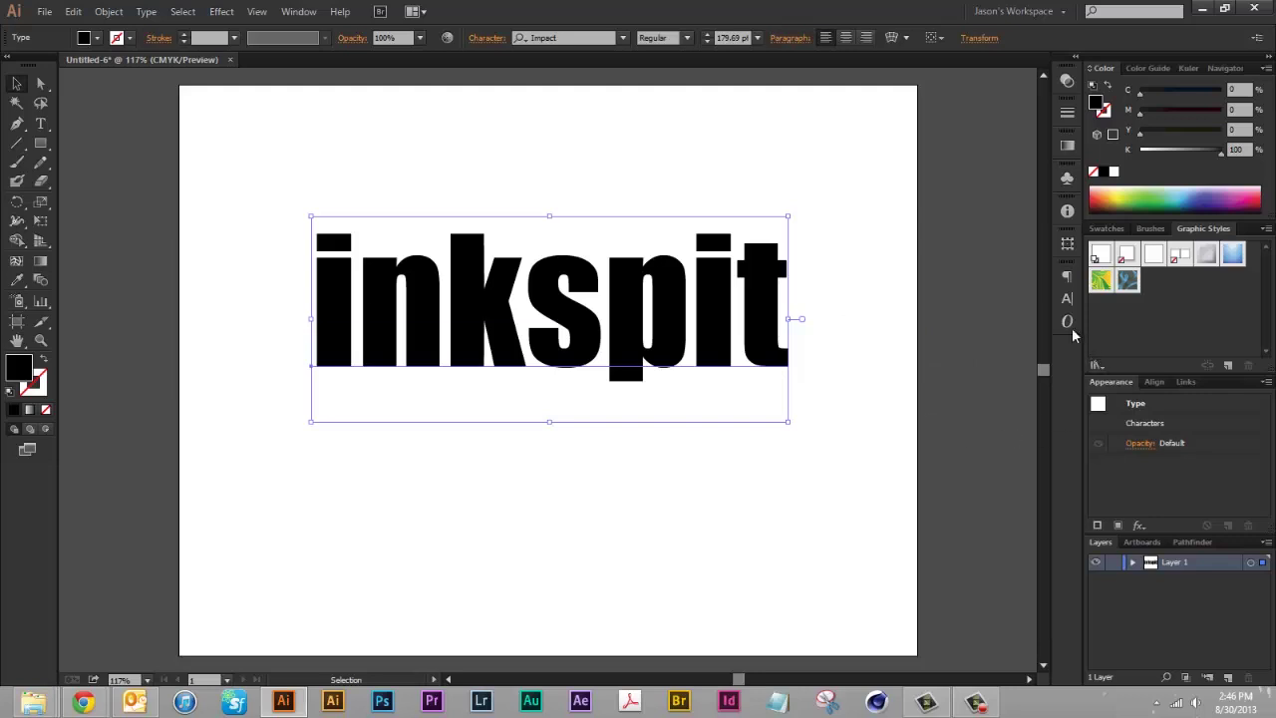
Step: Turn on All Caps in the Character panel so it reads INKSPIT, then reposition it
{"action": "left_click", "coordinate": [1067, 276]}
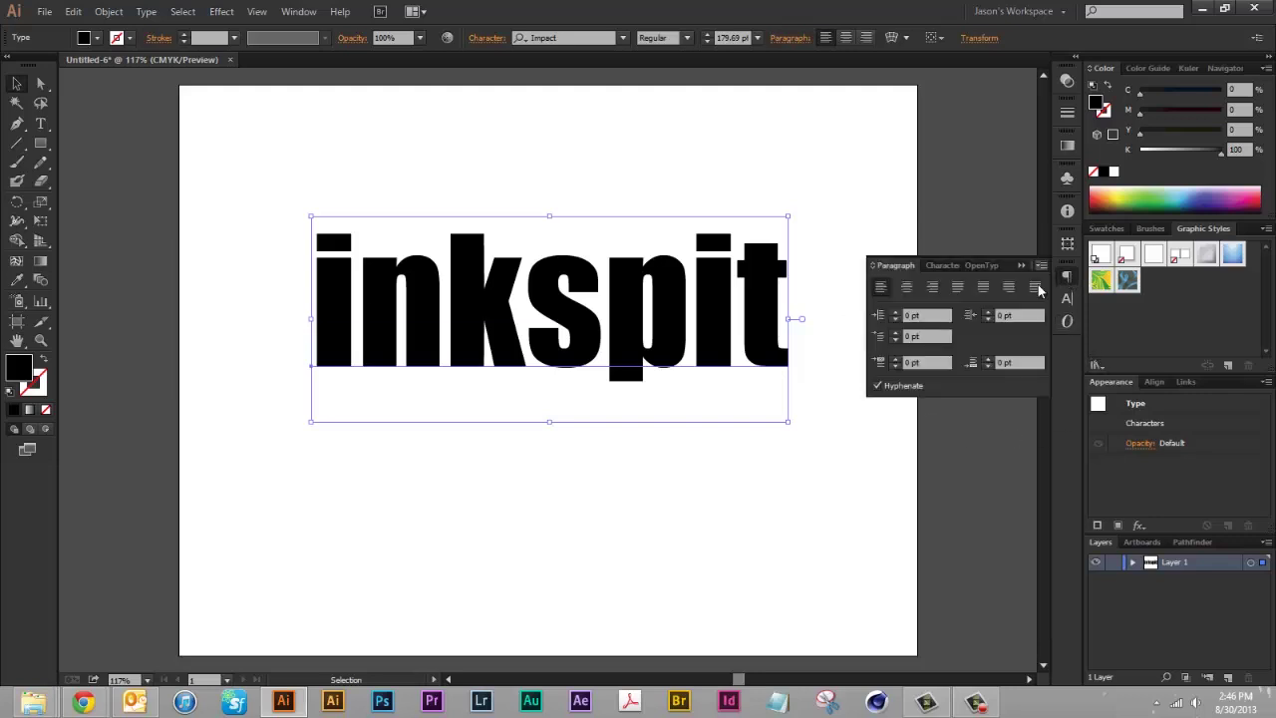
{"action": "left_click", "coordinate": [1066, 298]}
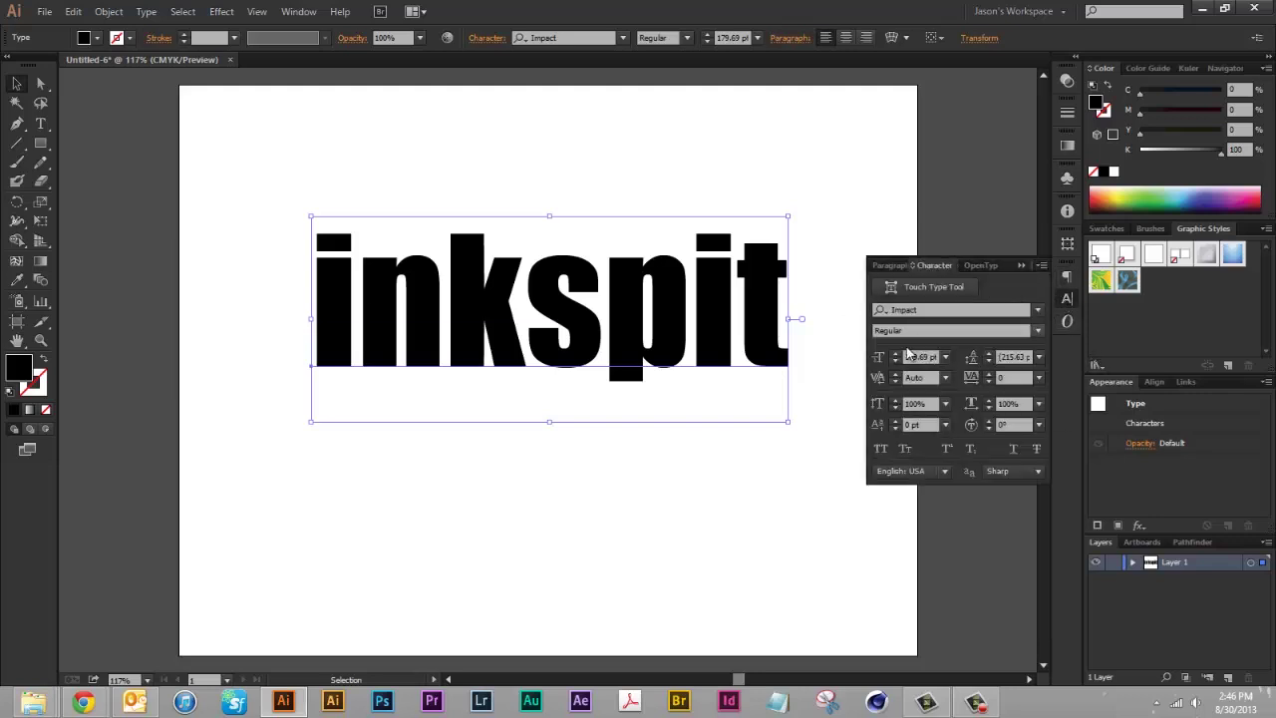
{"action": "left_click", "coordinate": [880, 449]}
{"action": "left_click_drag", "start_coordinate": [775, 342], "coordinate": [759, 370]}
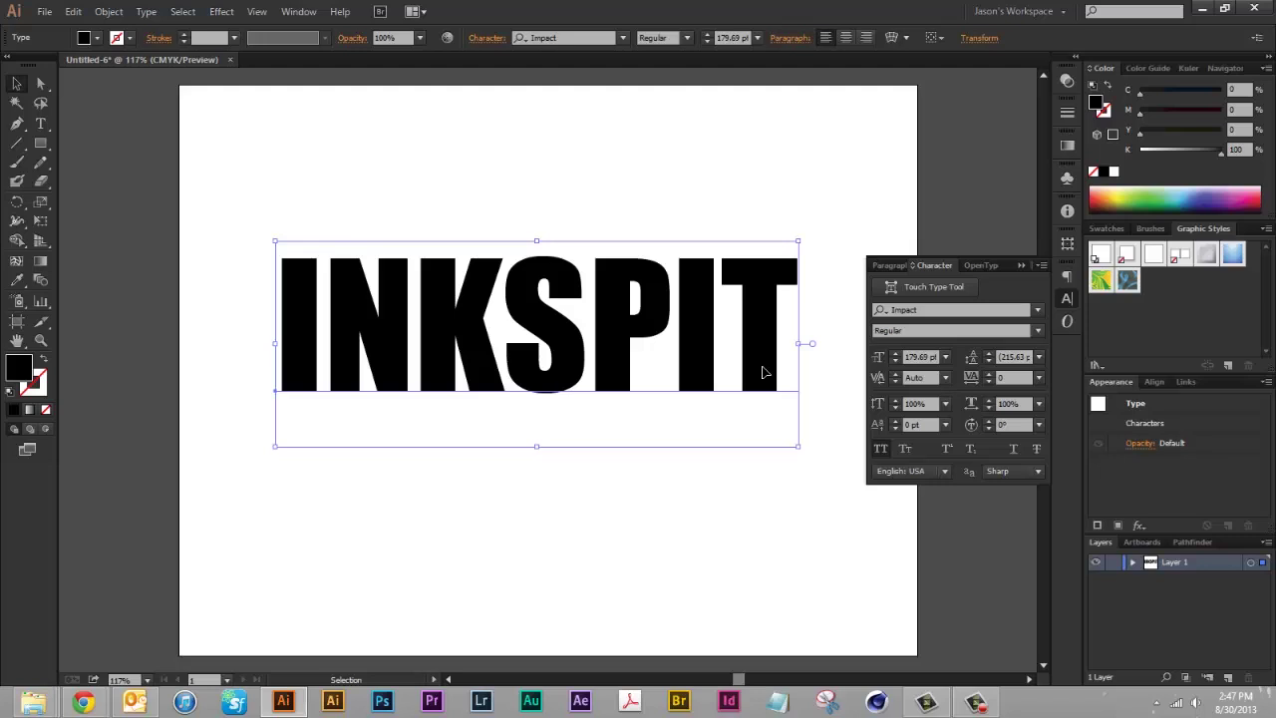
Step: Add two fills to INKSPIT in the Appearance panel and make the second fill red
{"action": "left_click", "coordinate": [1067, 298]}
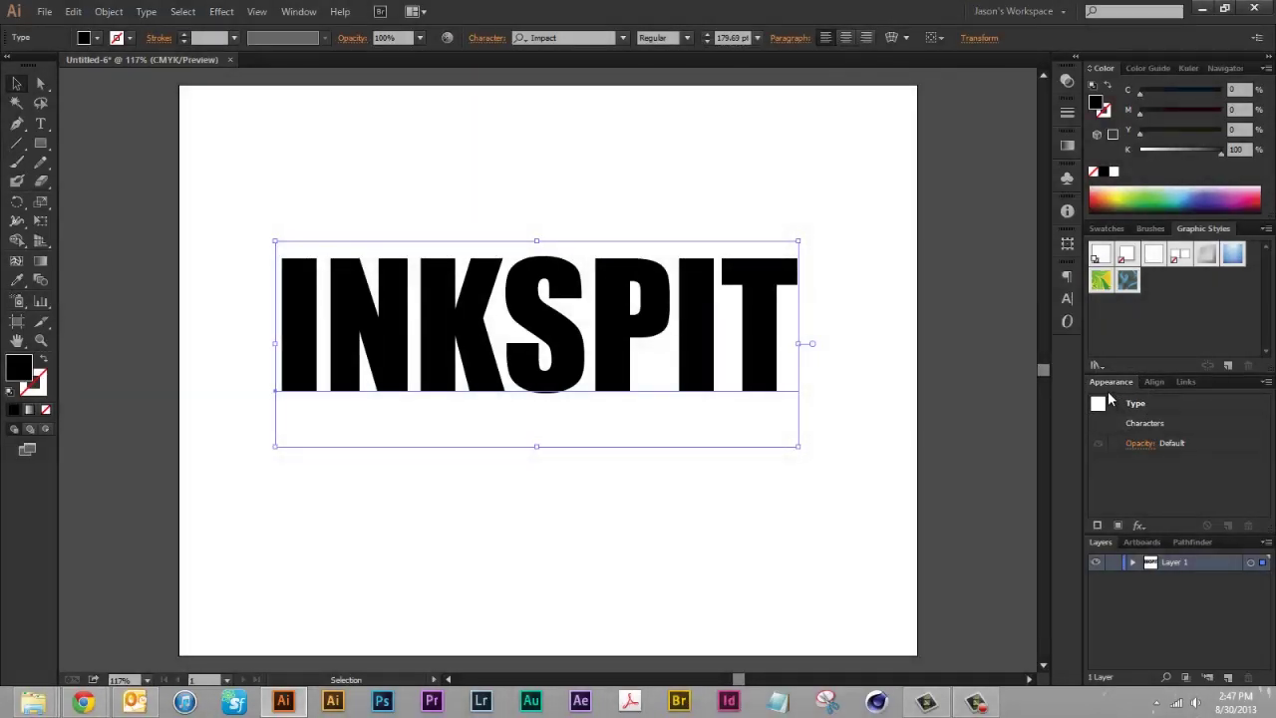
{"action": "left_click", "coordinate": [1120, 525]}
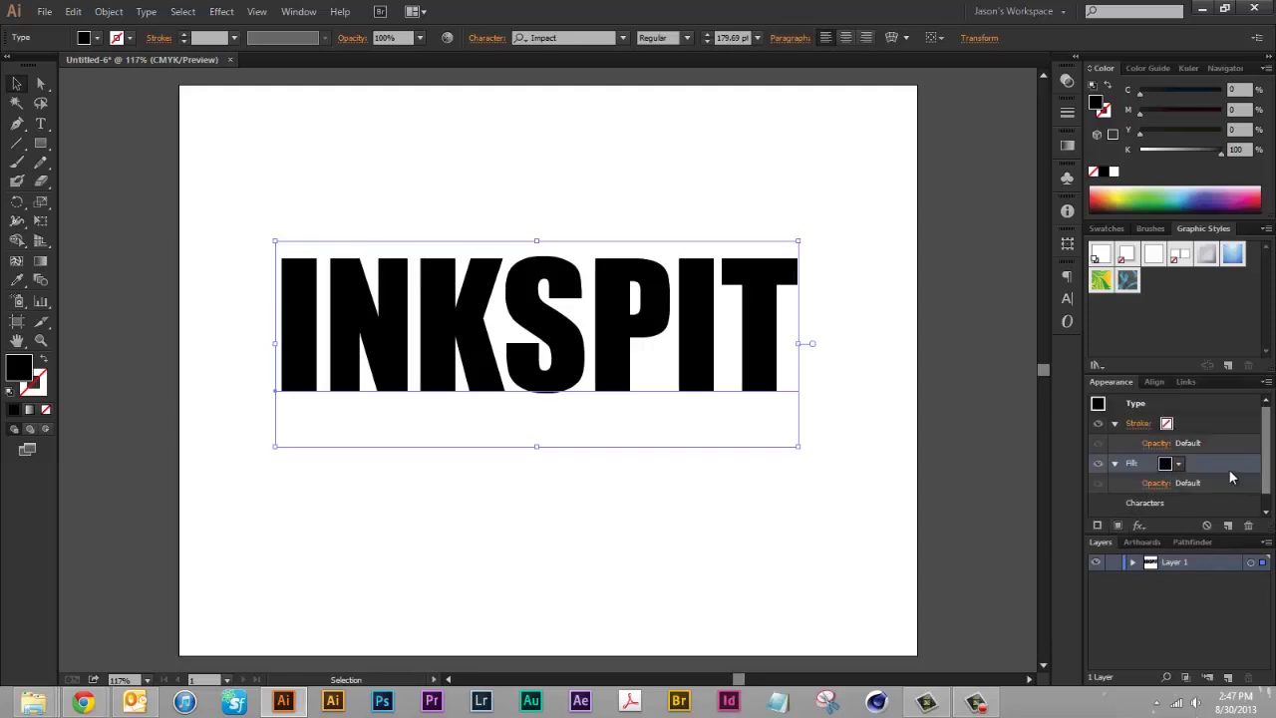
{"action": "left_click", "coordinate": [1116, 523]}
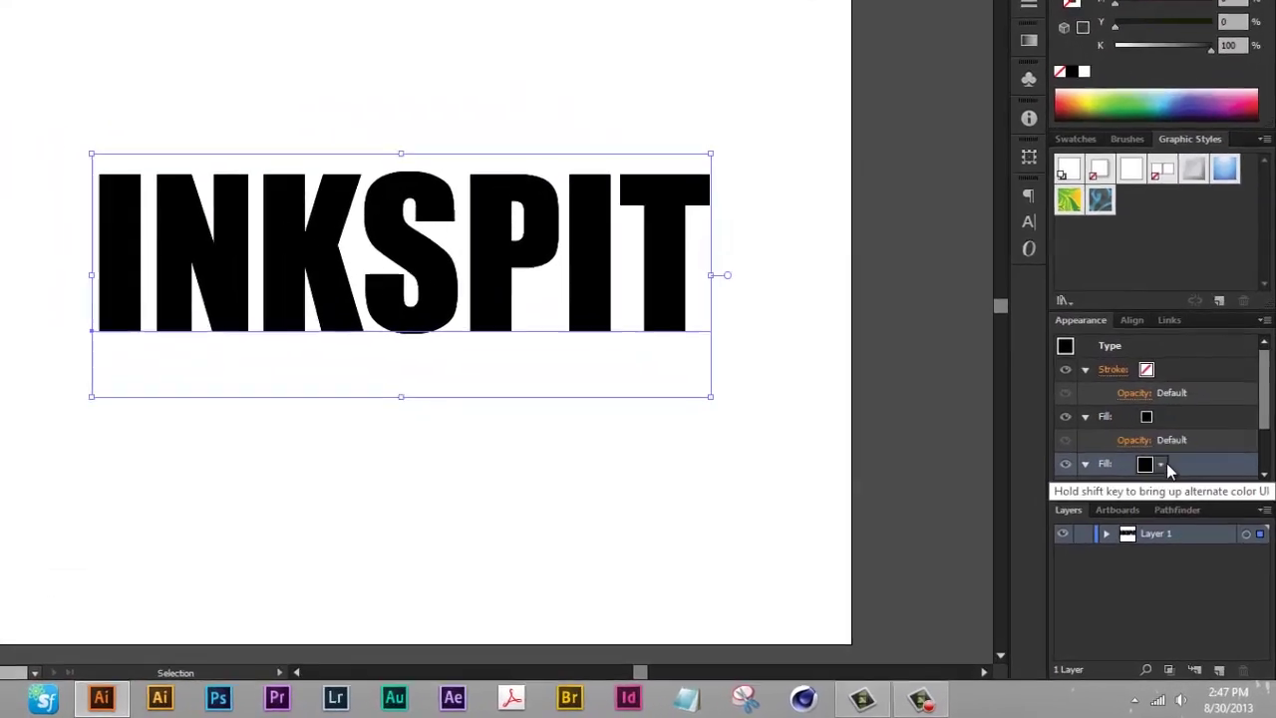
{"action": "left_click", "coordinate": [1161, 465]}
{"action": "left_click", "coordinate": [1112, 498]}
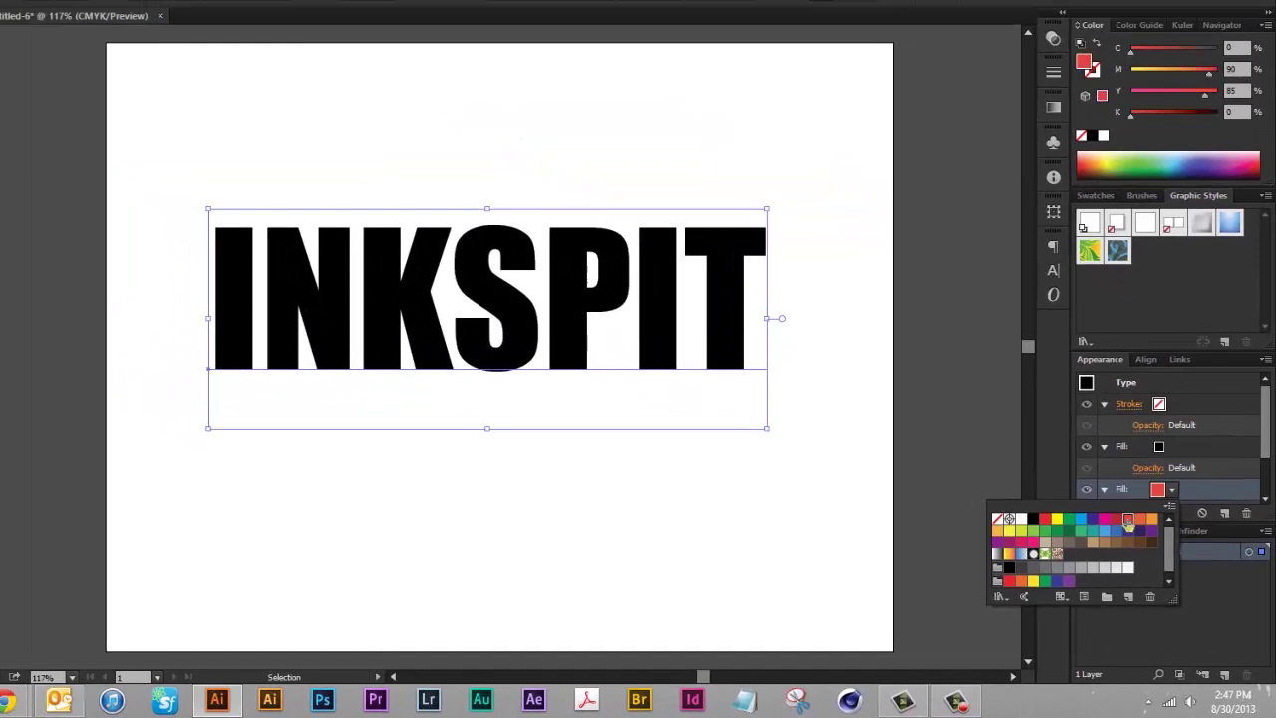
{"action": "left_click", "coordinate": [1266, 462]}
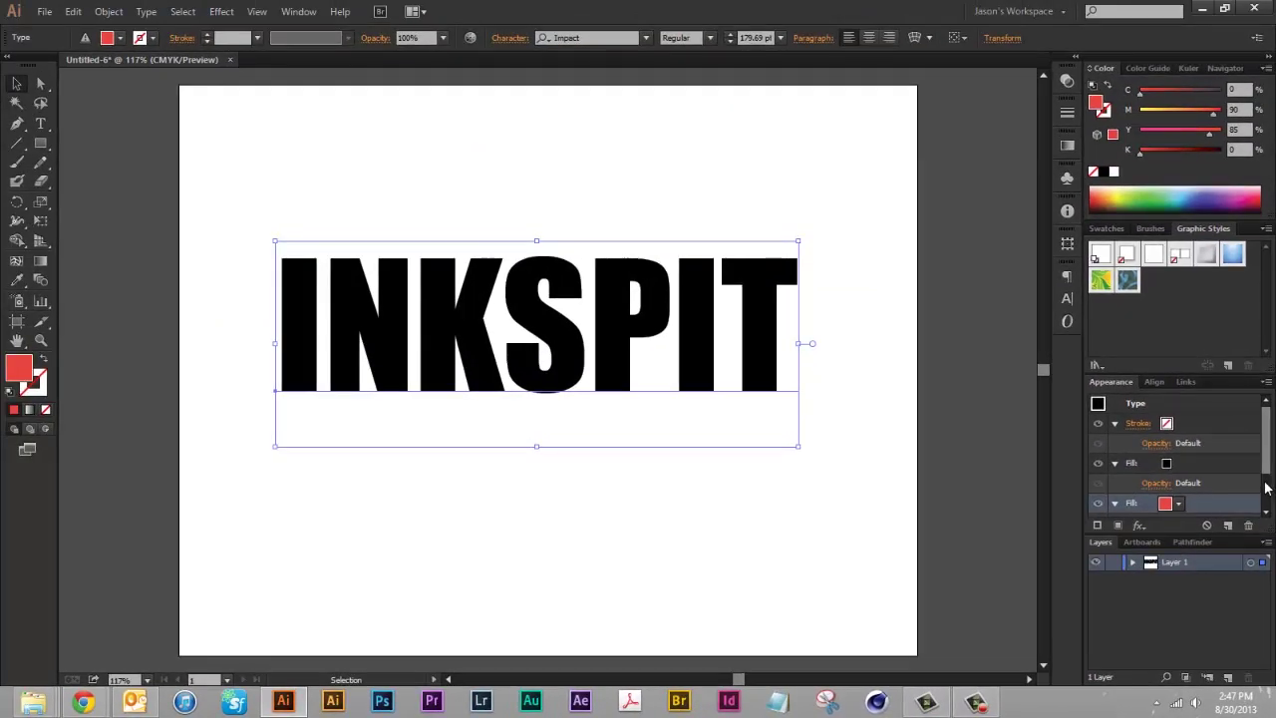
{"action": "scroll", "coordinate": [1264, 485], "scroll_direction": "down", "scroll_amount": 2}
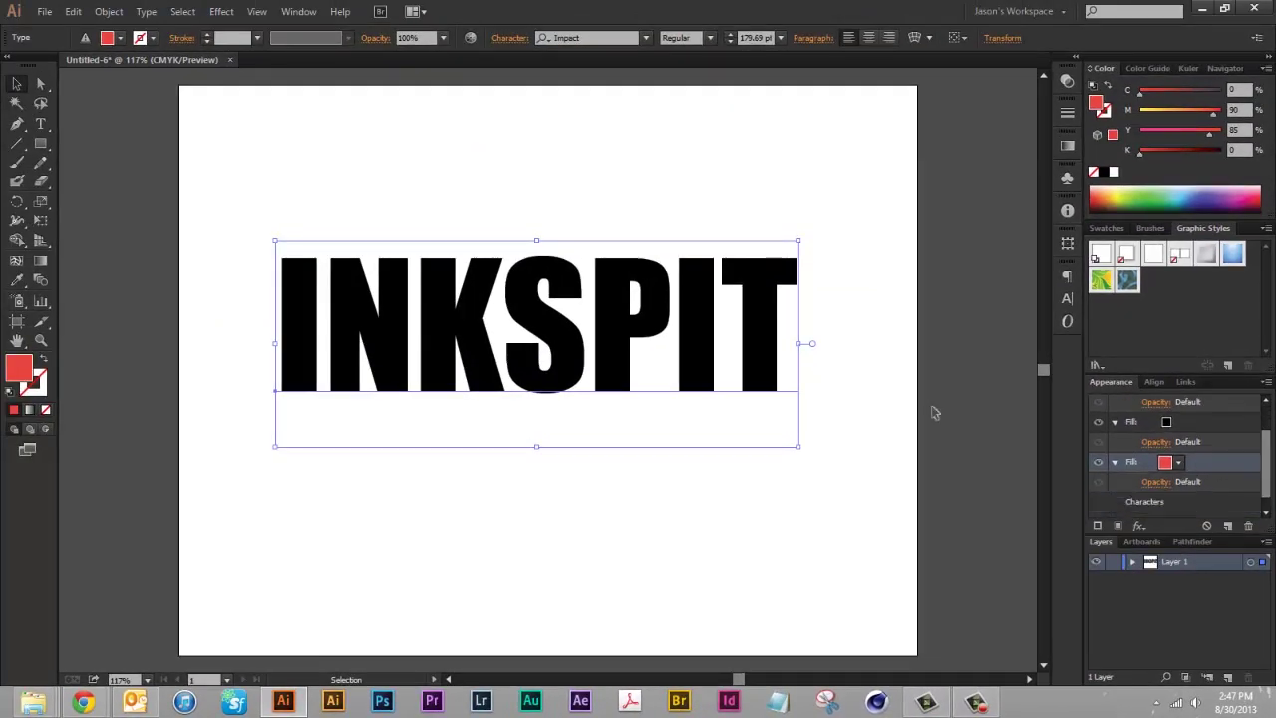
Step: Give the red fill a previewed Offset Path of 9 pt with Round joins
{"action": "left_click", "coordinate": [1142, 526]}
{"action": "mouse_move", "coordinate": [1173, 227]}
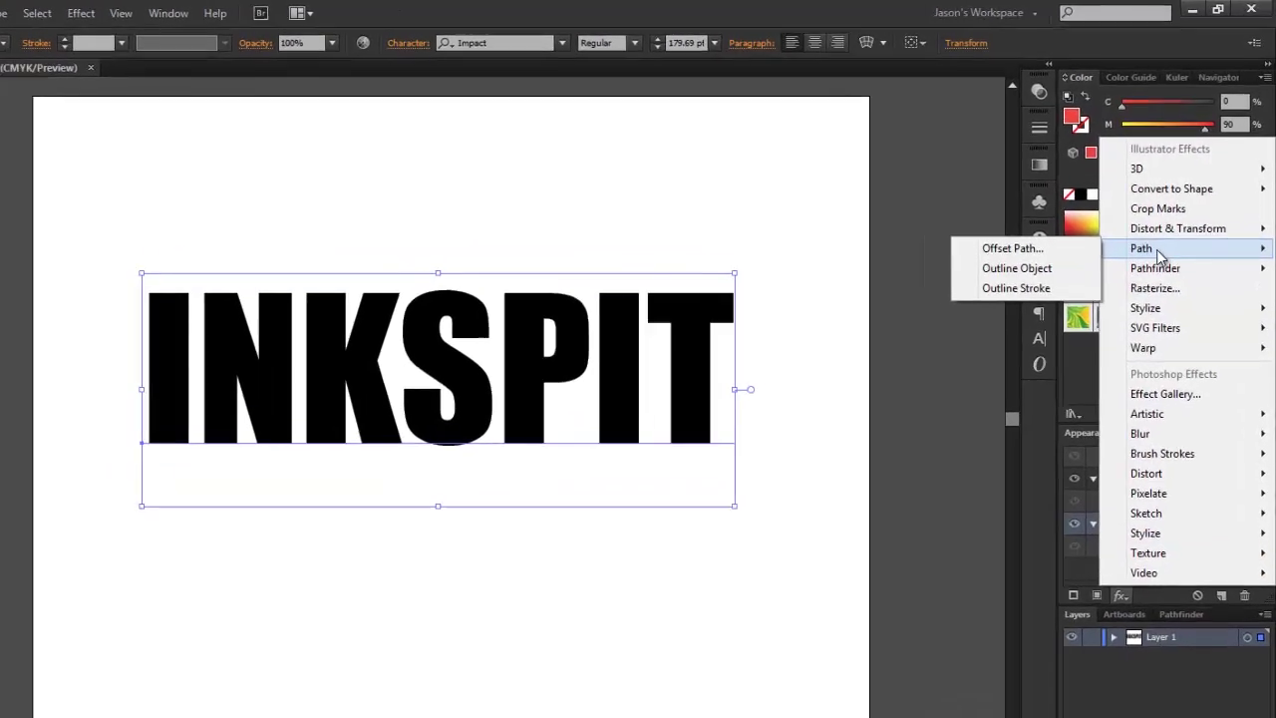
{"action": "left_click", "coordinate": [1063, 248]}
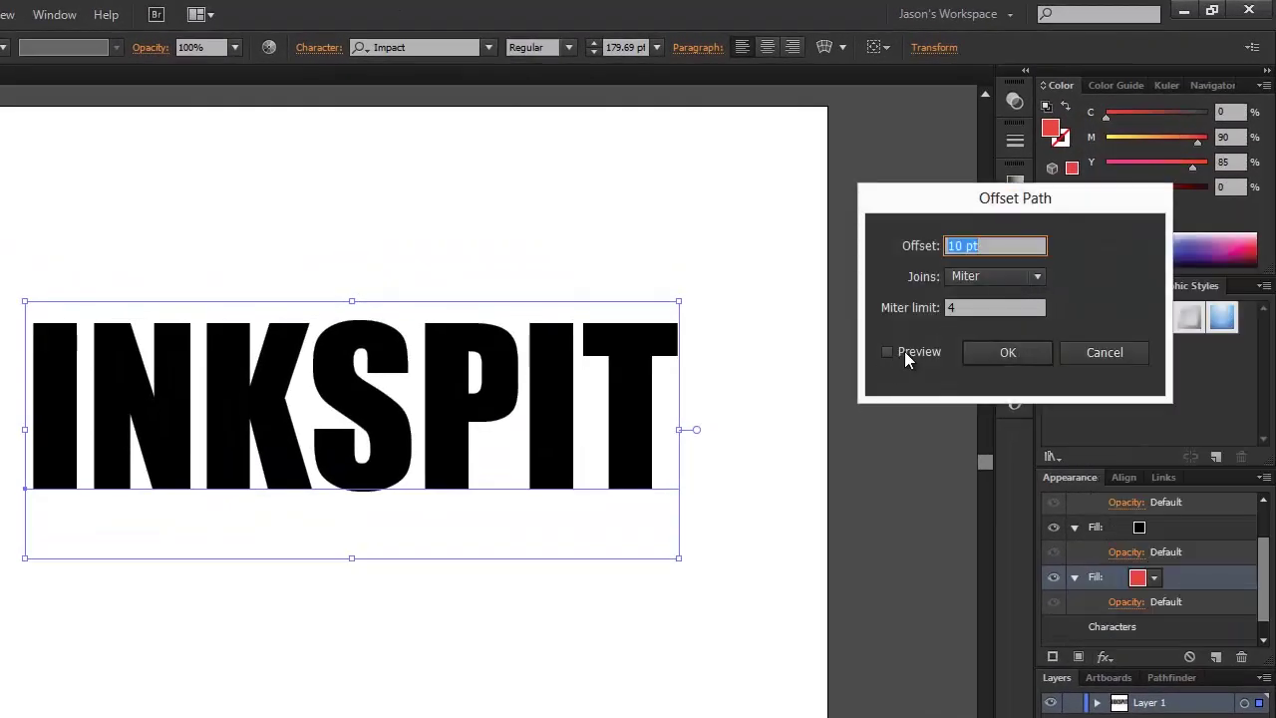
{"action": "left_click", "coordinate": [906, 351]}
{"action": "left_click", "coordinate": [987, 276]}
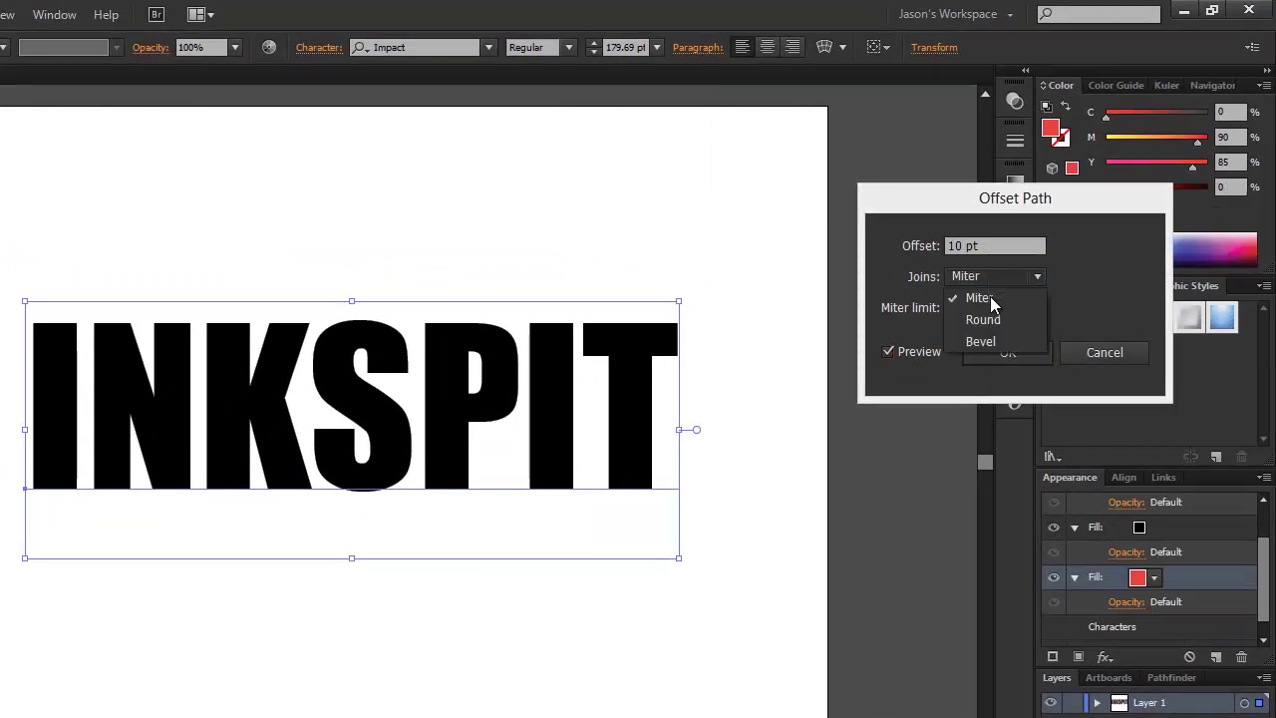
{"action": "left_click", "coordinate": [982, 297]}
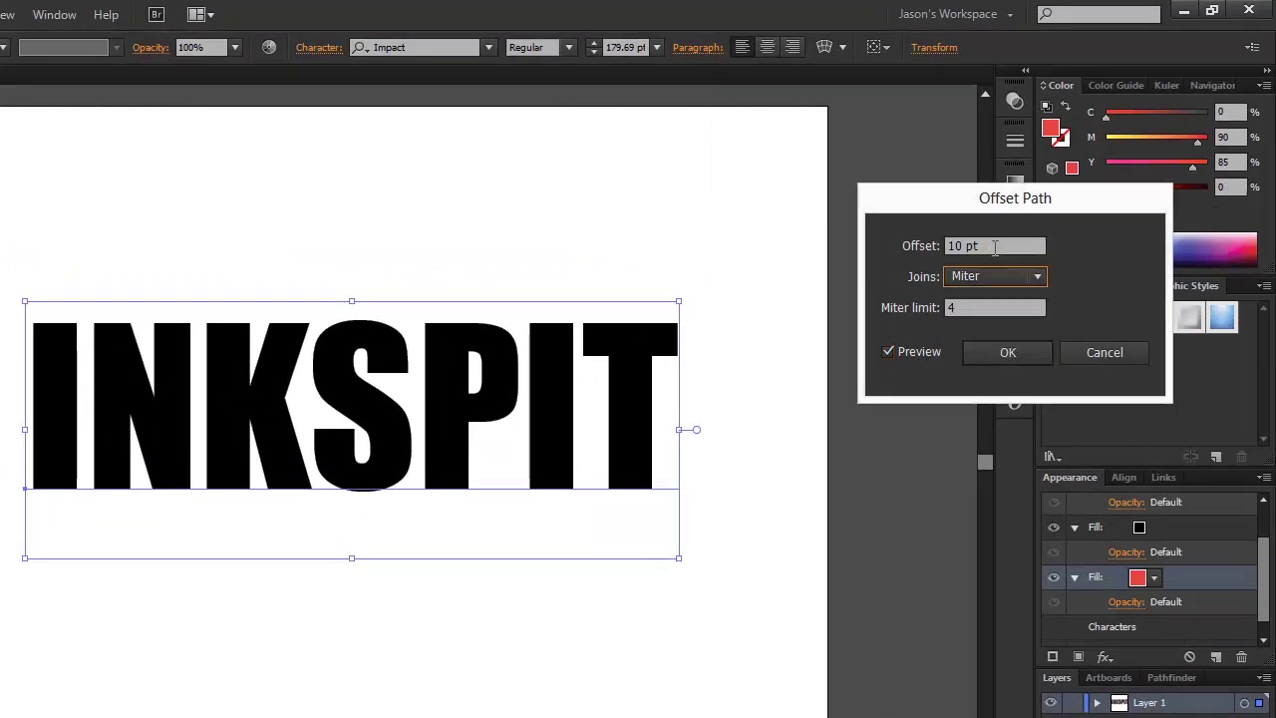
{"action": "left_click", "coordinate": [994, 248]}
{"action": "key", "text": "Down"}
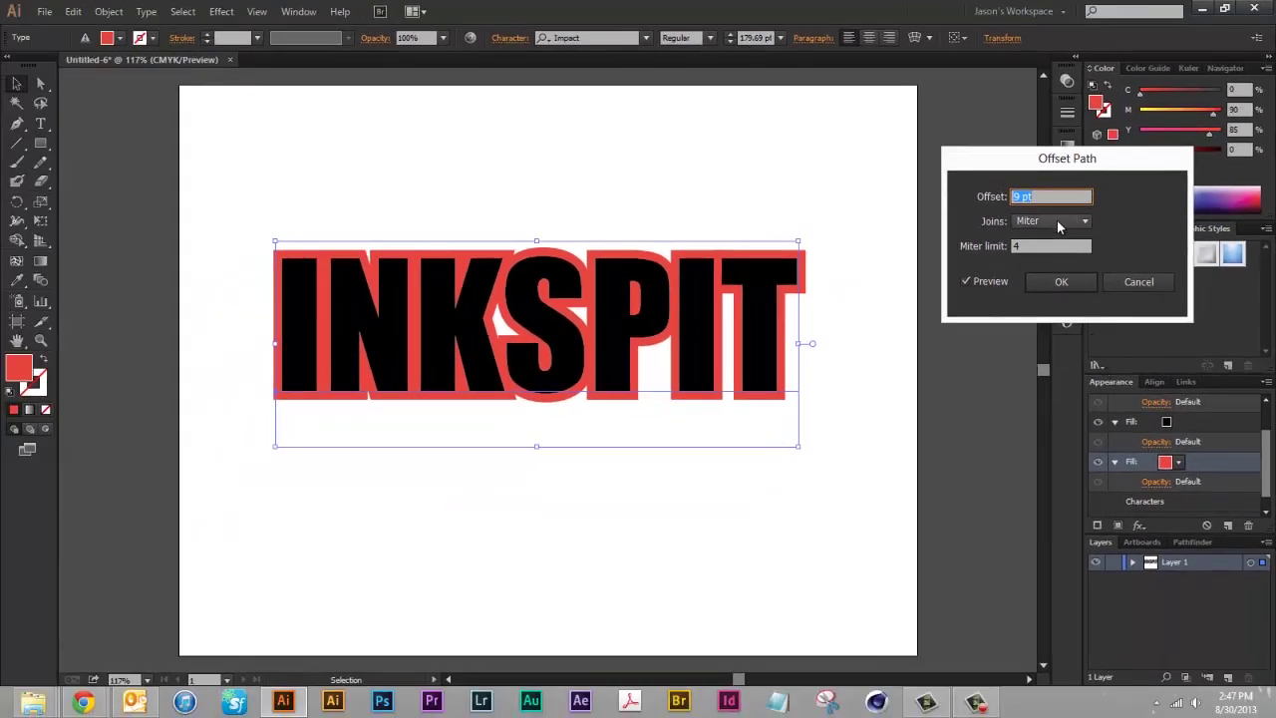
{"action": "left_click", "coordinate": [1056, 221]}
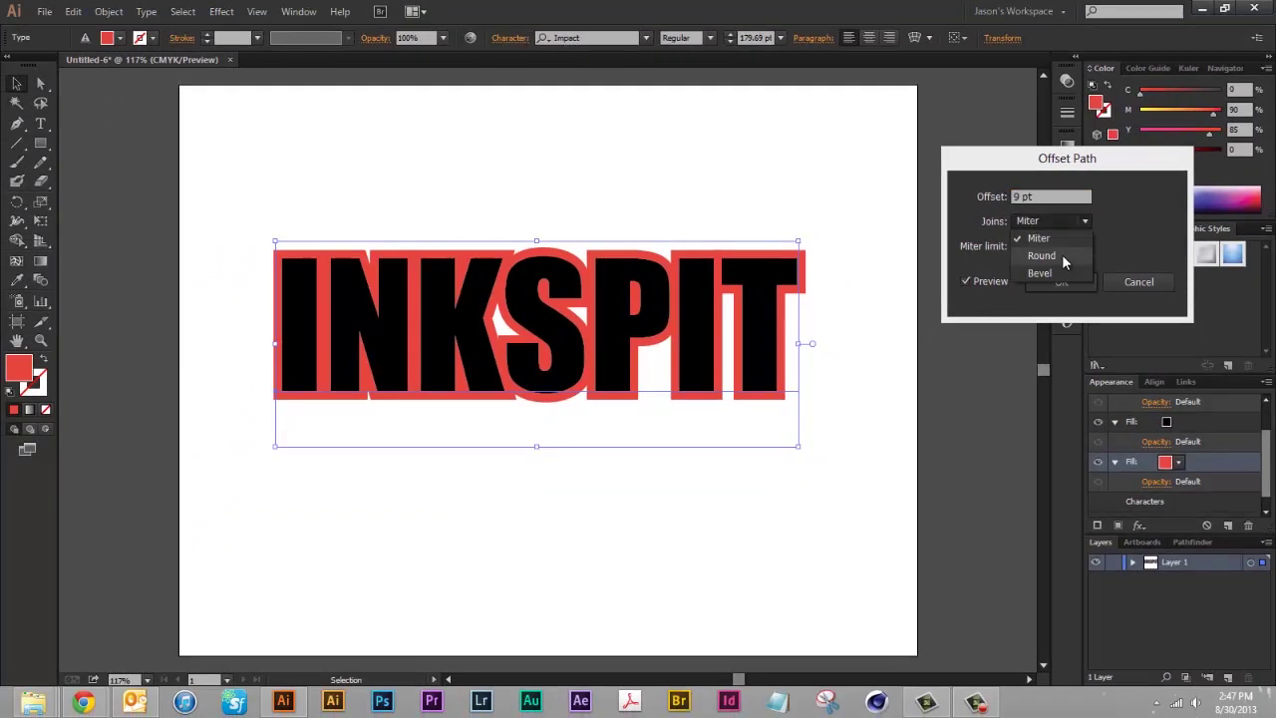
{"action": "left_click", "coordinate": [1061, 254]}
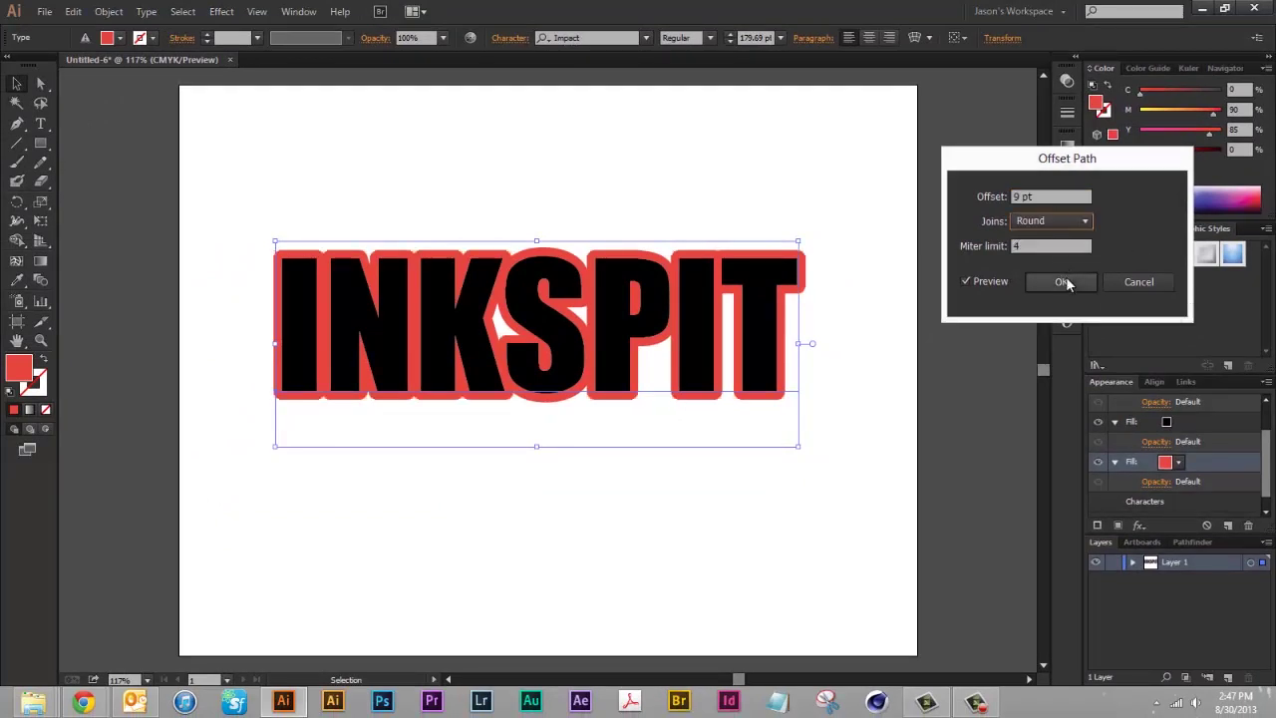
Step: Apply the 9 pt red offset, add a fill beneath it and colour that fill black
{"action": "left_click", "coordinate": [1062, 282]}
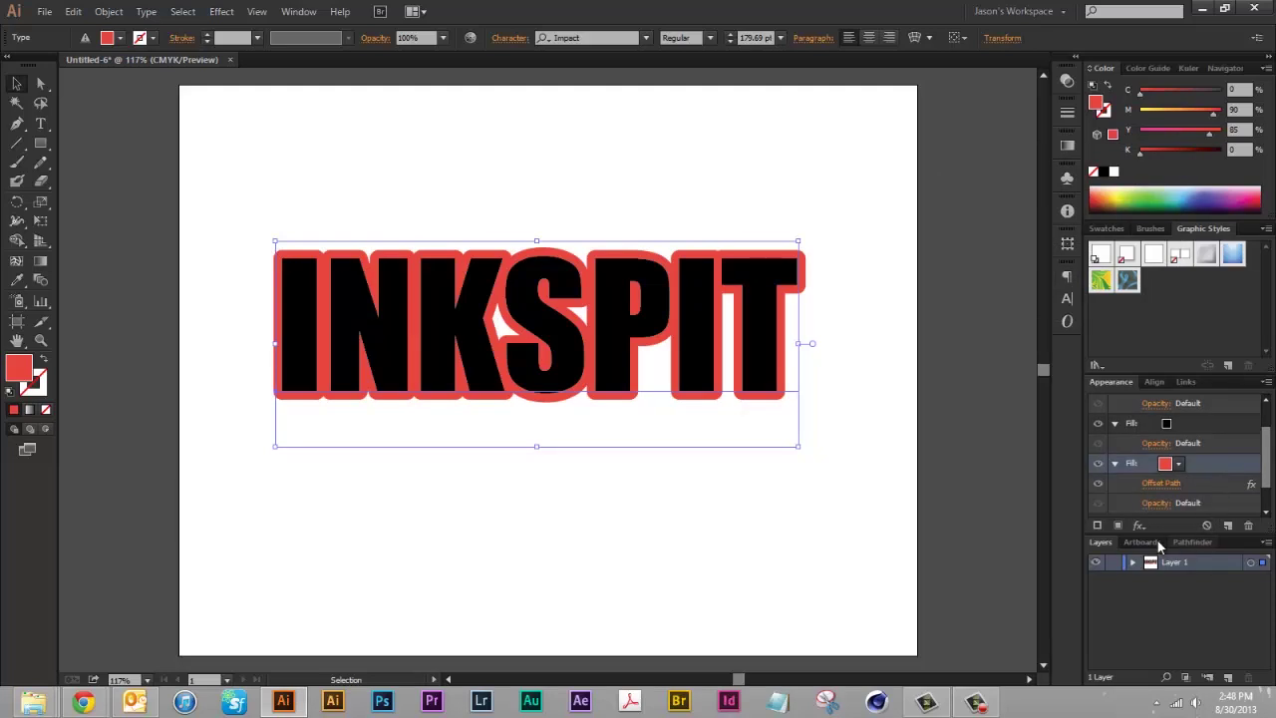
{"action": "left_click", "coordinate": [1116, 525]}
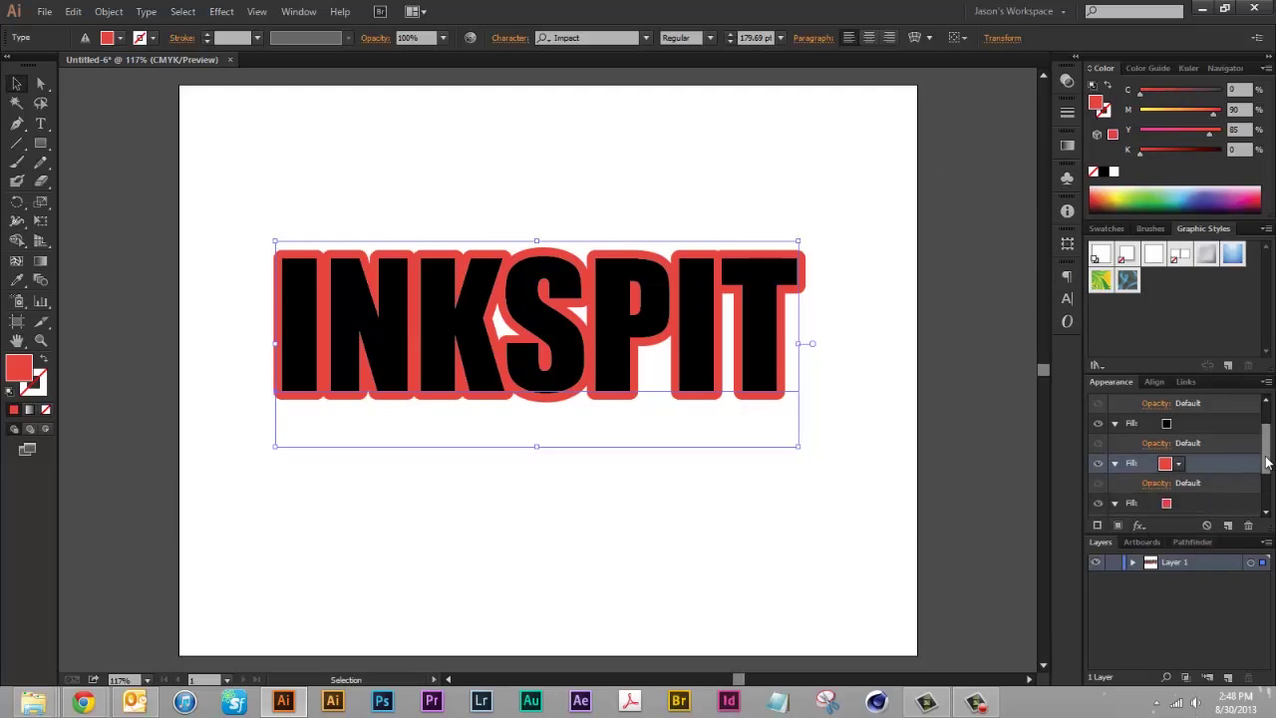
{"action": "scroll", "coordinate": [1266, 461], "scroll_direction": "down", "scroll_amount": 2}
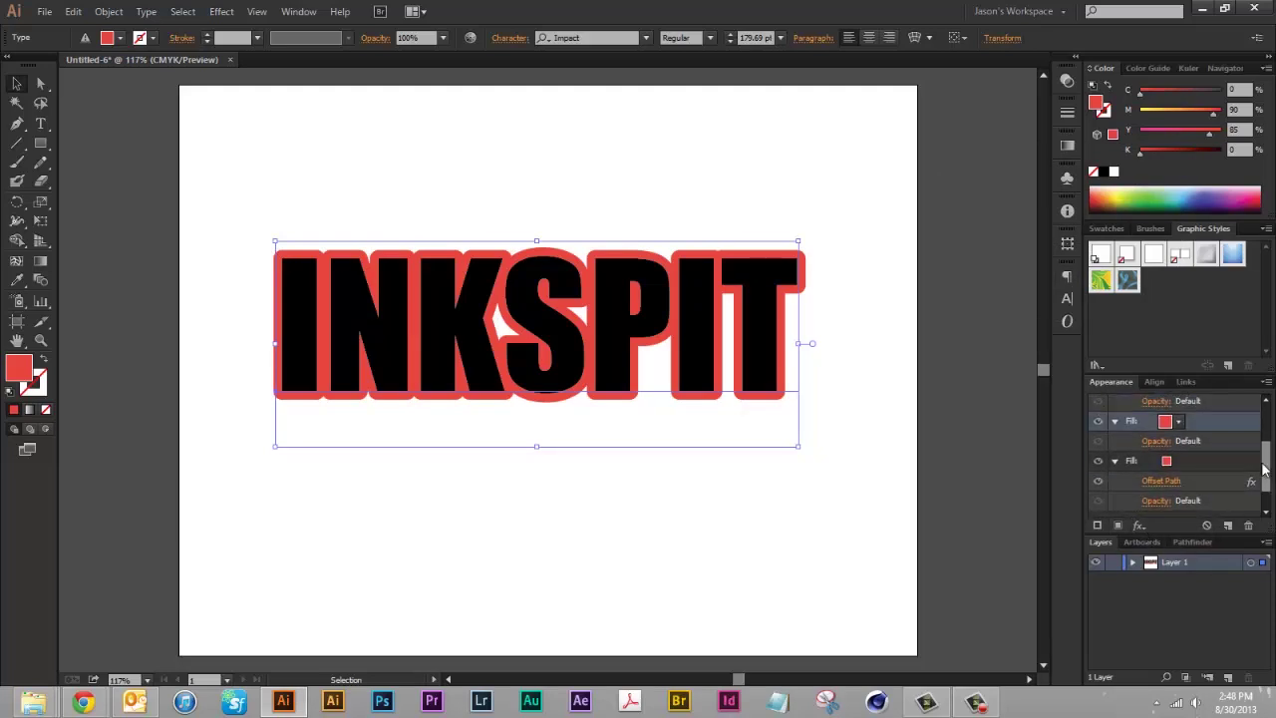
{"action": "left_click_drag", "start_coordinate": [1223, 421], "coordinate": [1212, 453]}
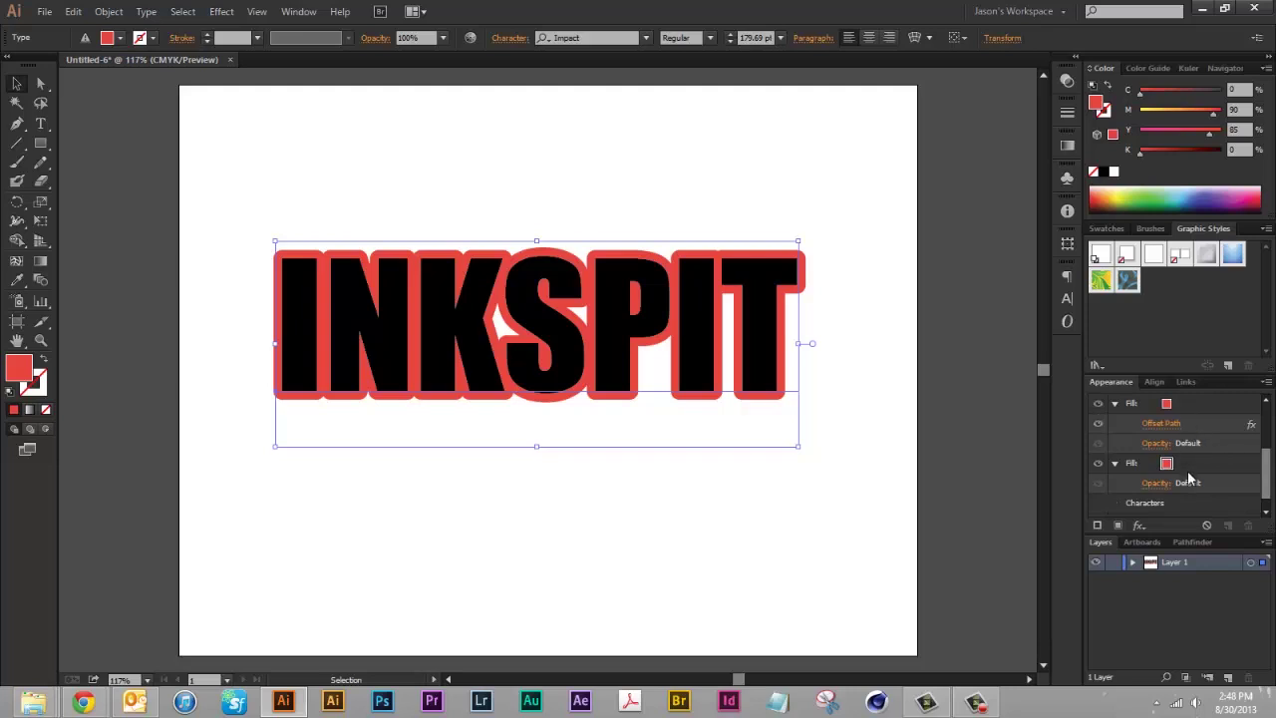
{"action": "left_click", "coordinate": [1186, 462]}
{"action": "left_click", "coordinate": [1168, 462]}
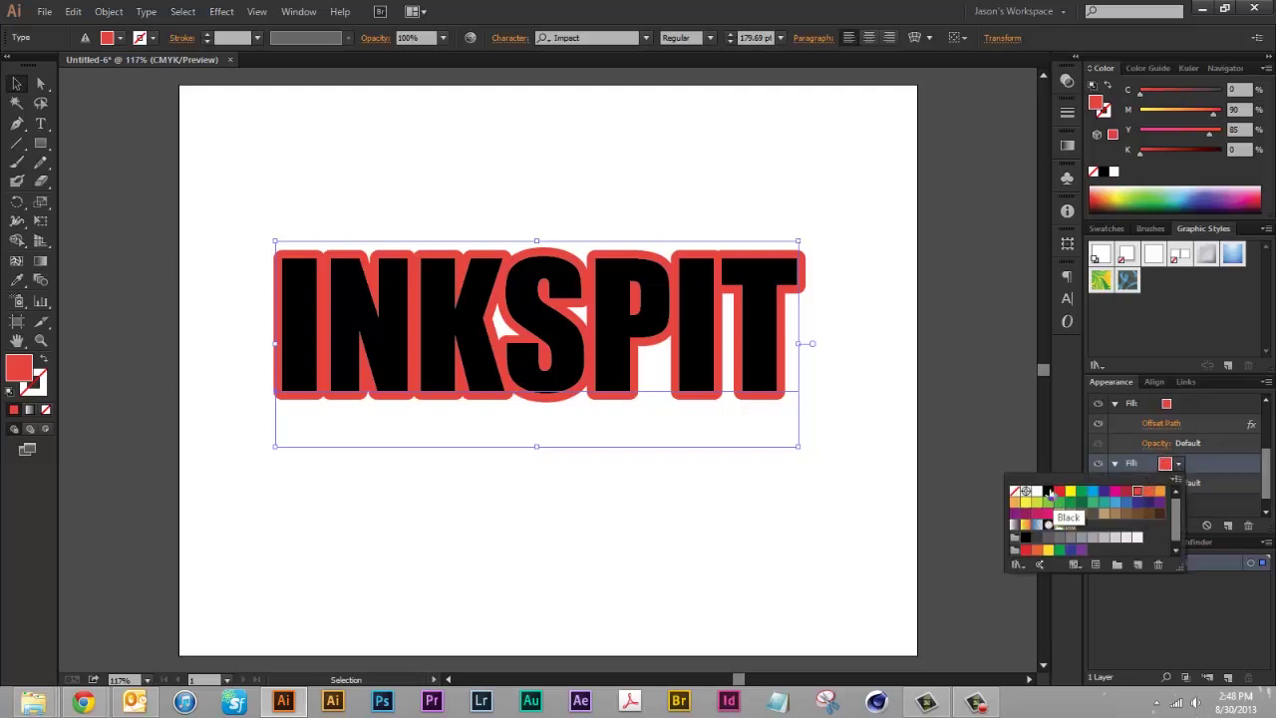
{"action": "left_click", "coordinate": [1048, 492]}
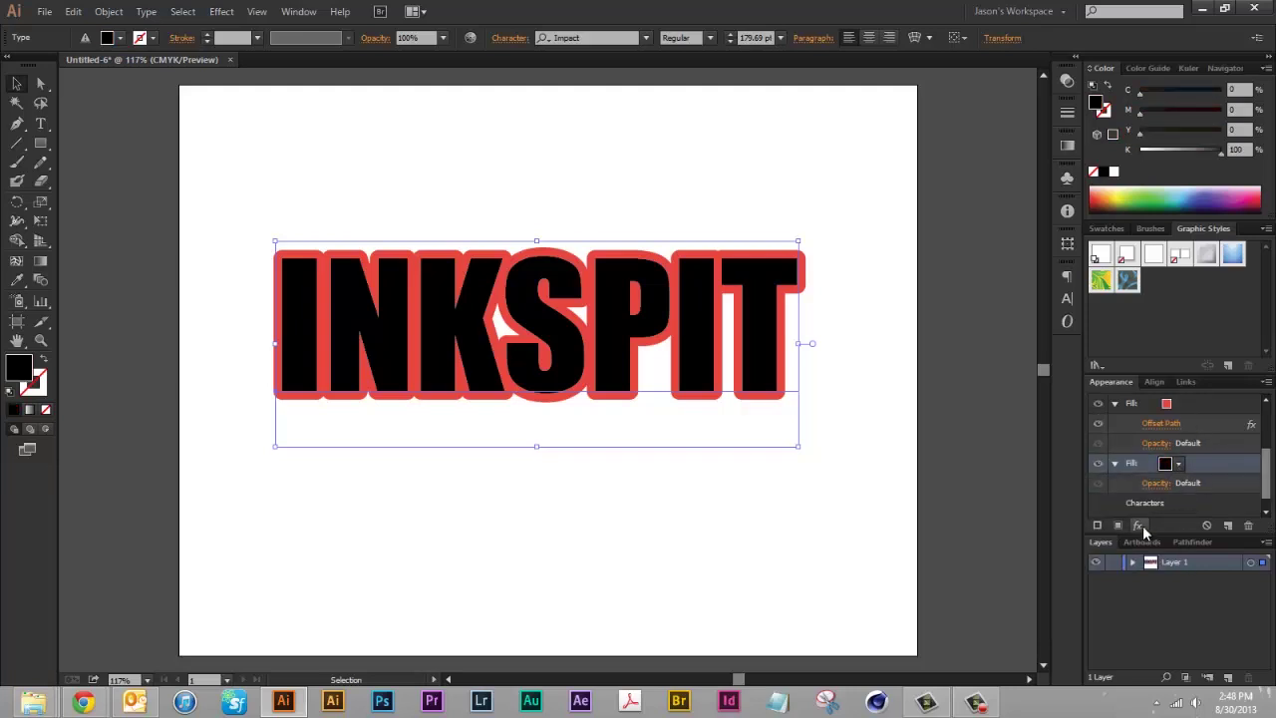
Step: Add a 20 pt Offset Path with Round joins to the black fill
{"action": "left_click", "coordinate": [1138, 526]}
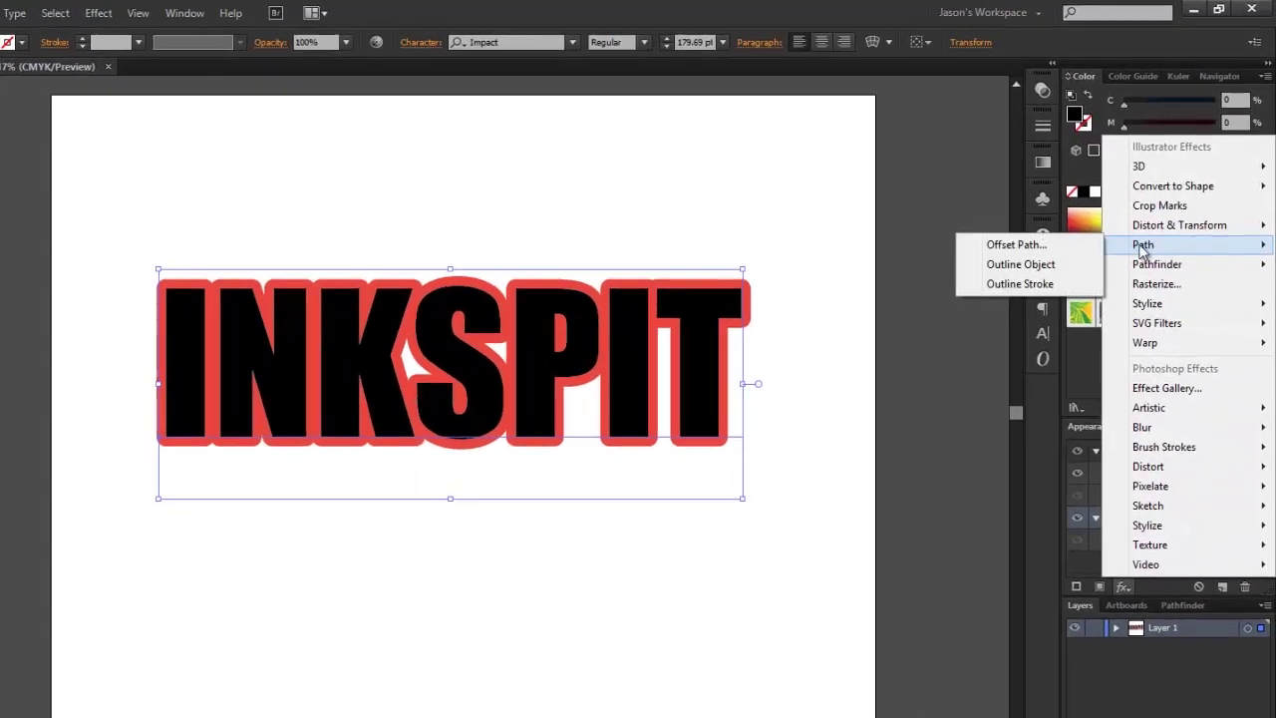
{"action": "left_click", "coordinate": [1091, 221]}
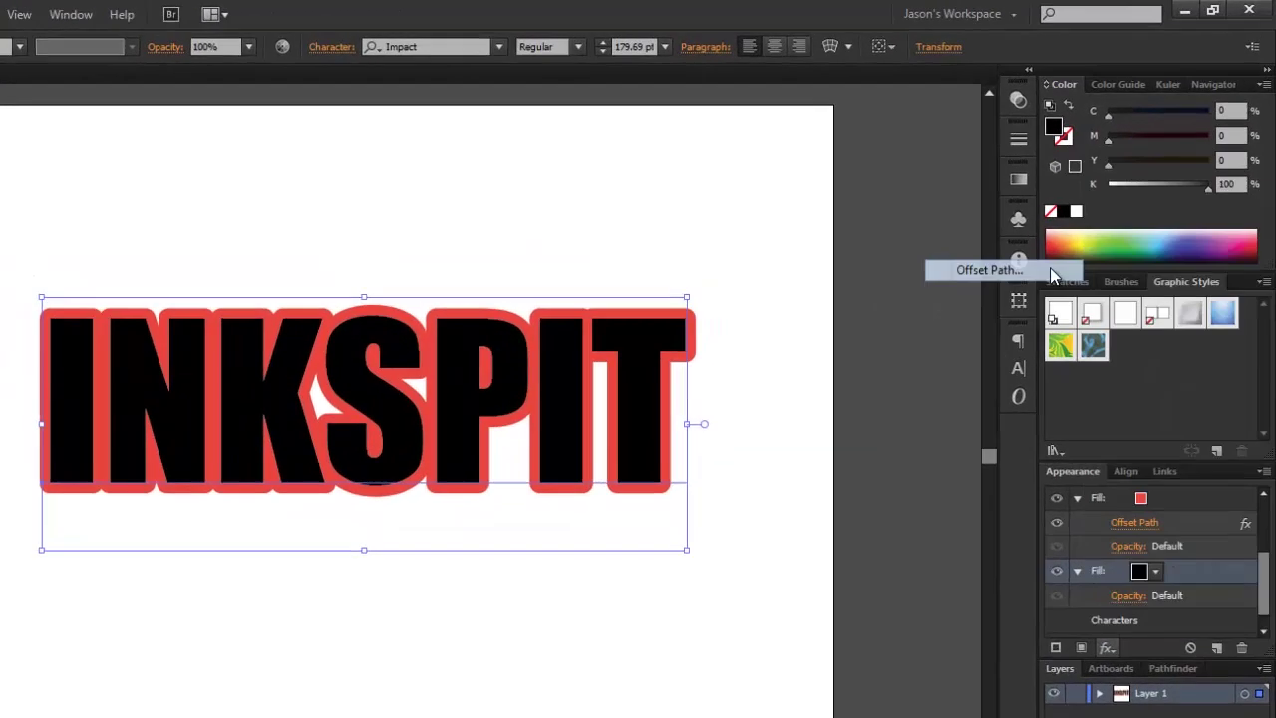
{"action": "left_click", "coordinate": [932, 349]}
{"action": "left_click", "coordinate": [968, 277]}
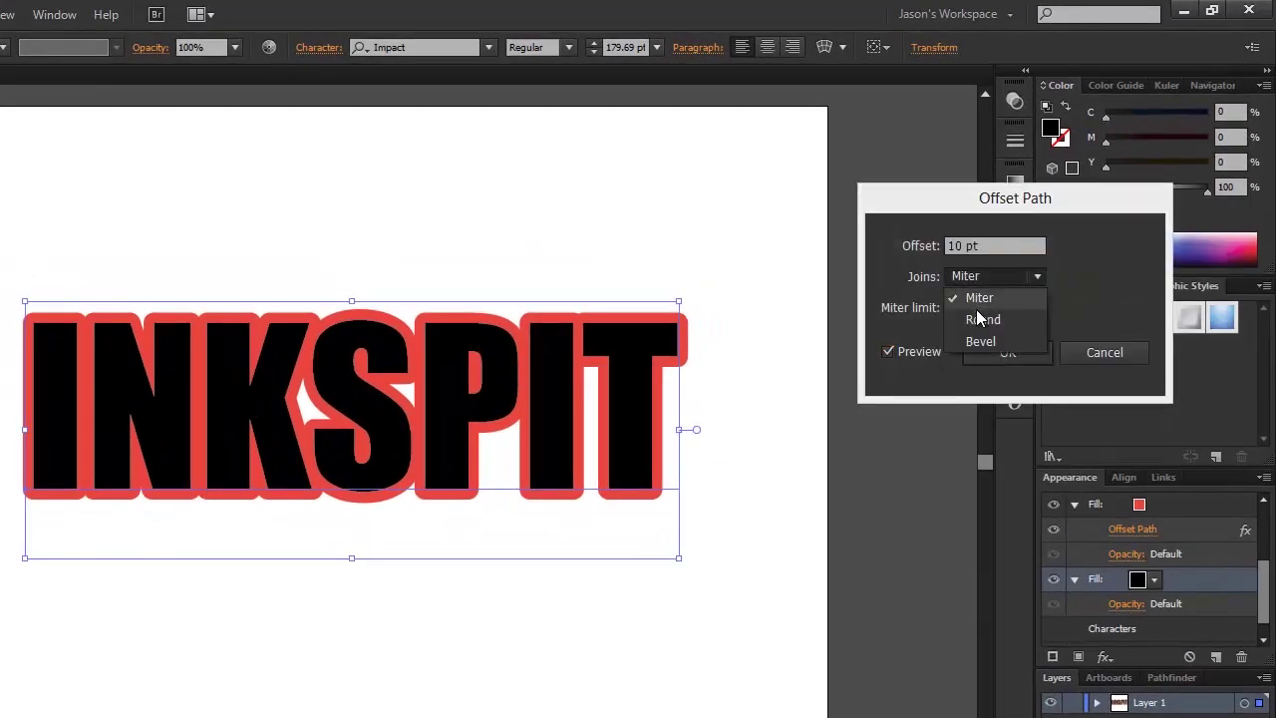
{"action": "left_click", "coordinate": [977, 319]}
{"action": "left_click", "coordinate": [980, 246]}
{"action": "key", "text": "Up"}
{"action": "key", "text": "Up"}
{"action": "key", "text": "Up"}
{"action": "key", "text": "Up"}
{"action": "key", "text": "Up"}
{"action": "key", "text": "Up"}
{"action": "key", "text": "Up"}
{"action": "key", "text": "Up"}
{"action": "key", "text": "Up"}
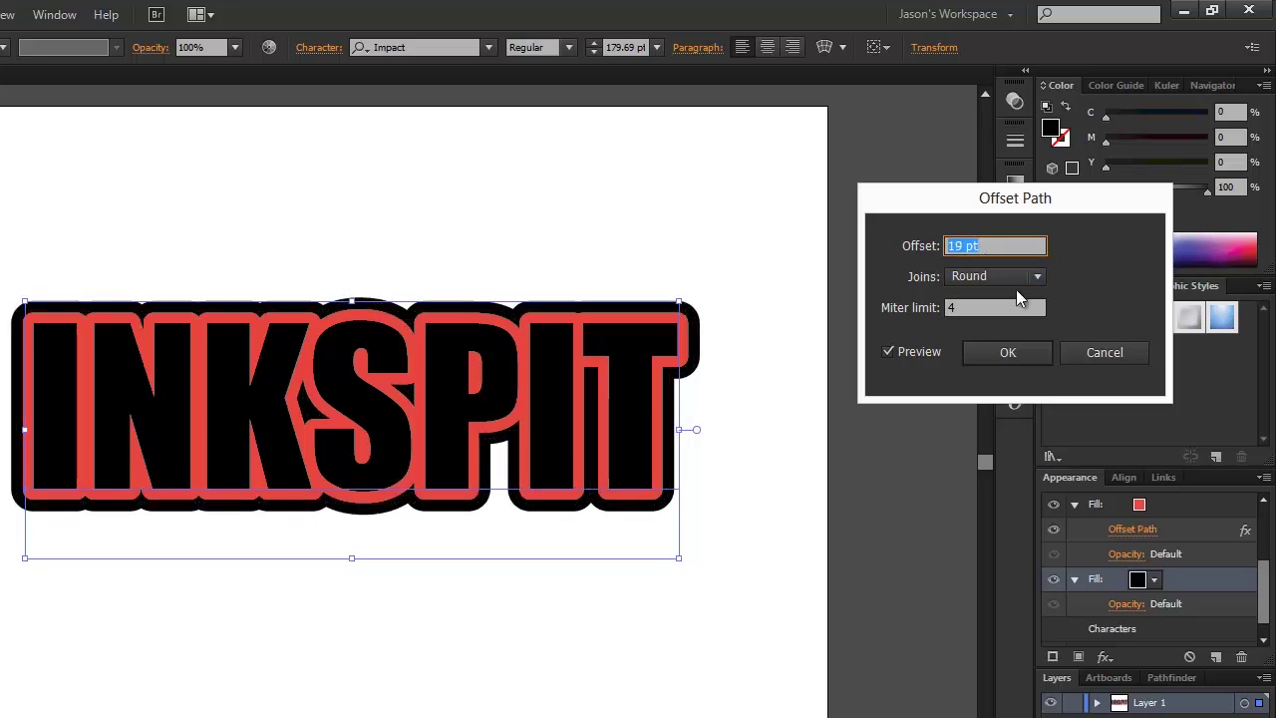
{"action": "key", "text": "Up"}
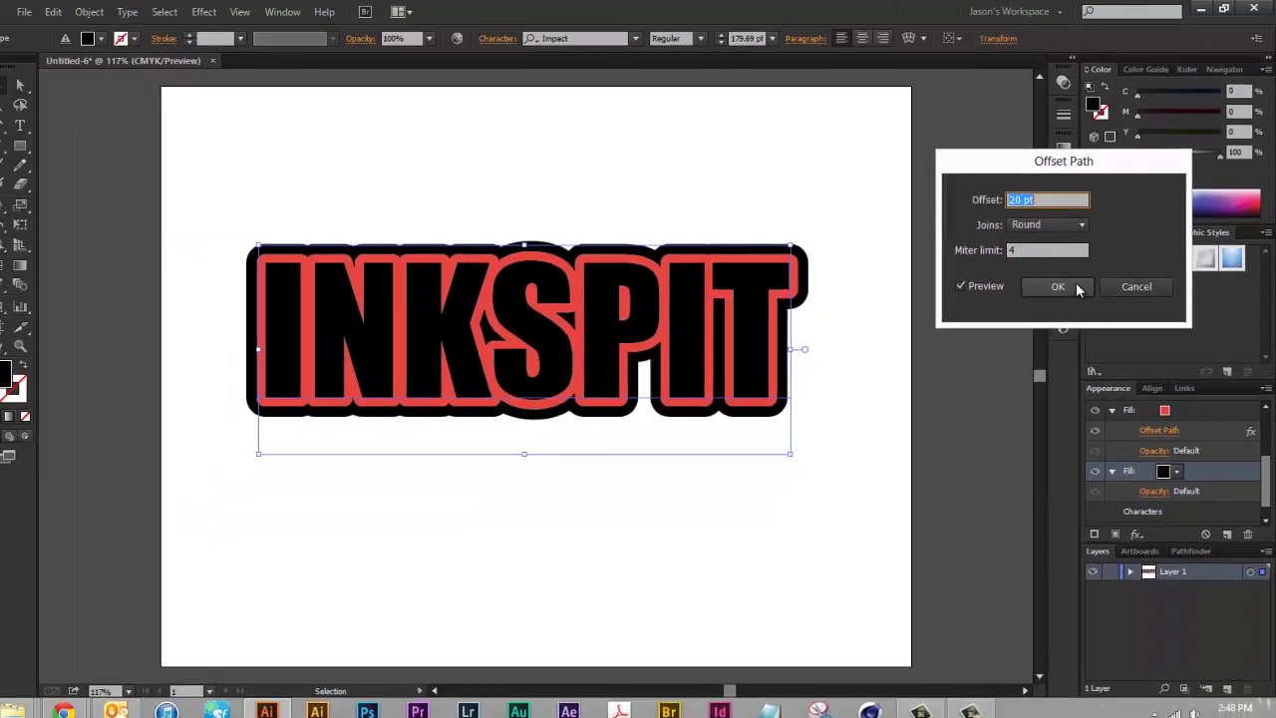
{"action": "left_click", "coordinate": [1028, 353]}
{"action": "left_click", "coordinate": [1076, 283]}
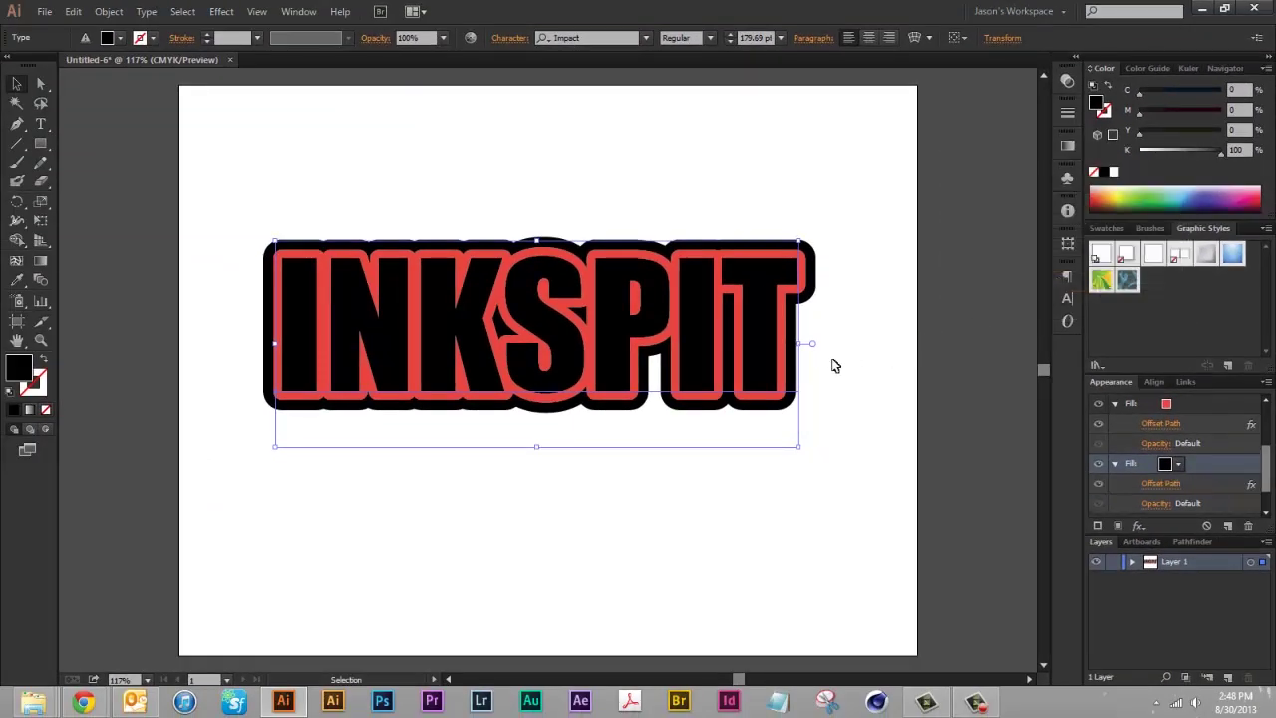
Step: Move INKSPIT slightly right and down and change the 9 pt offset fill from red to white
{"action": "left_click", "coordinate": [805, 364]}
{"action": "left_click_drag", "start_coordinate": [778, 343], "coordinate": [854, 436]}
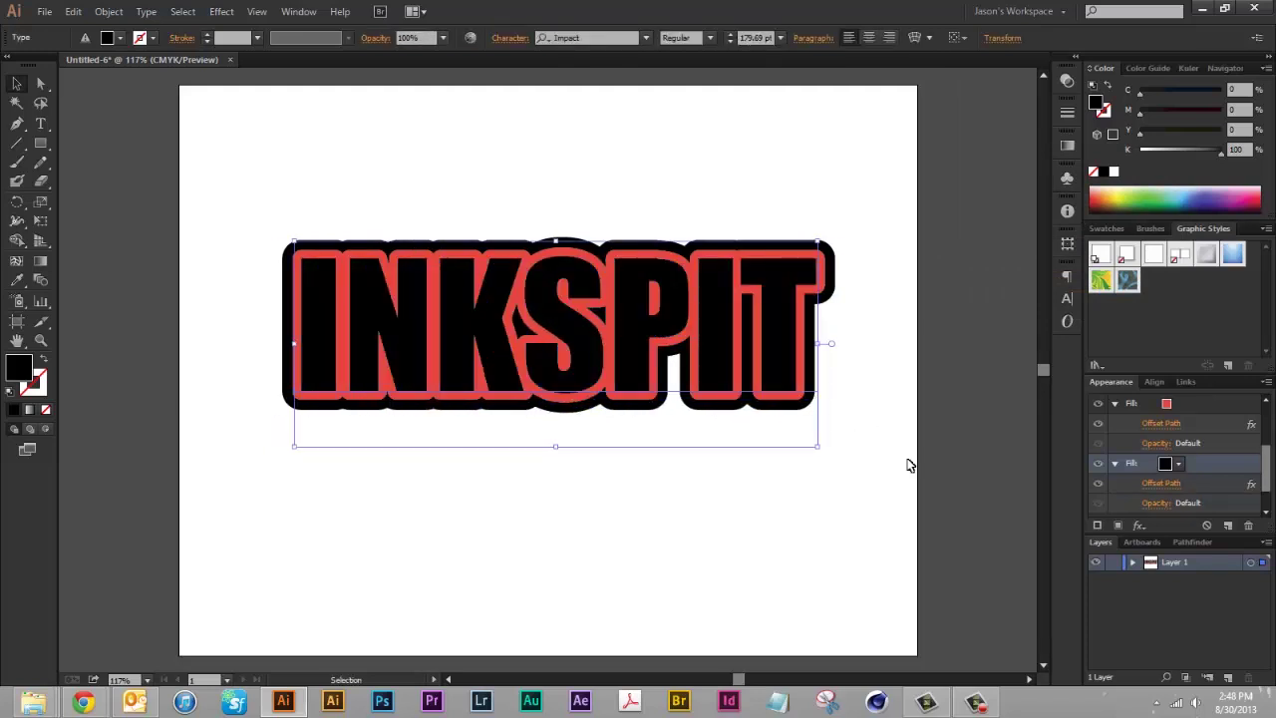
{"action": "left_click_drag", "start_coordinate": [1269, 480], "coordinate": [1268, 450]}
{"action": "left_click", "coordinate": [1178, 445]}
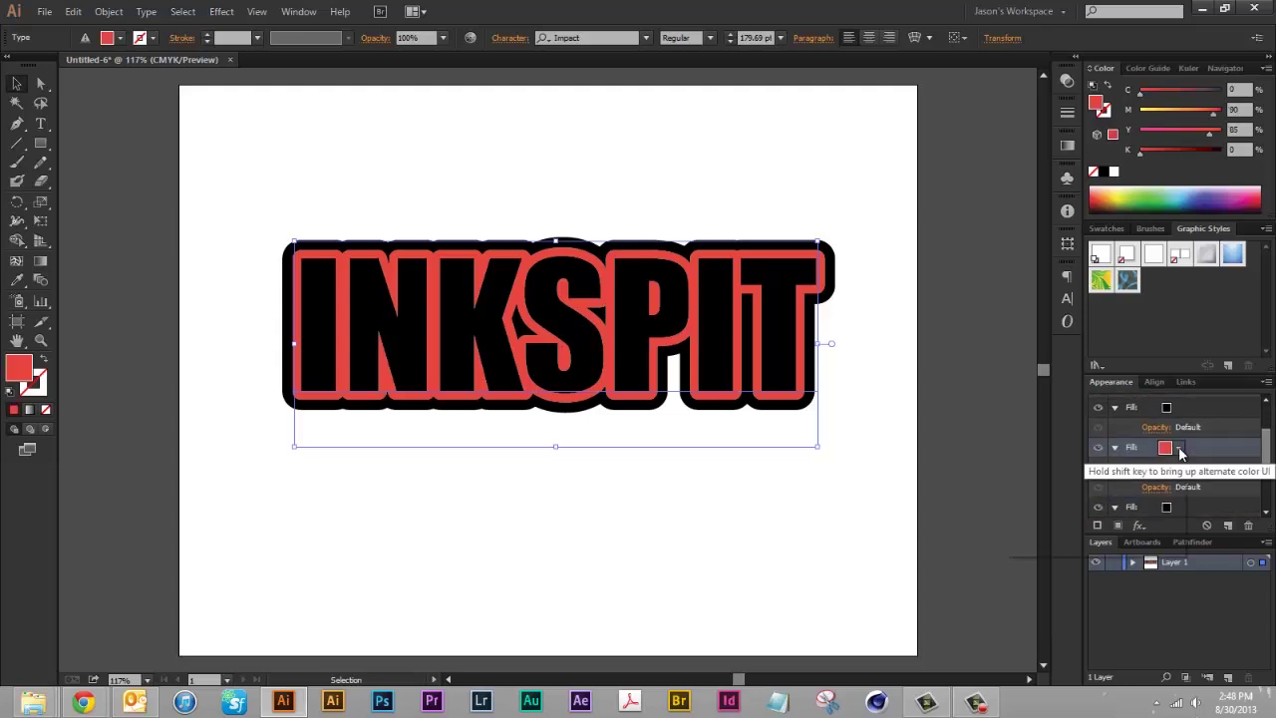
{"action": "left_click", "coordinate": [1168, 448]}
{"action": "left_click", "coordinate": [1036, 474]}
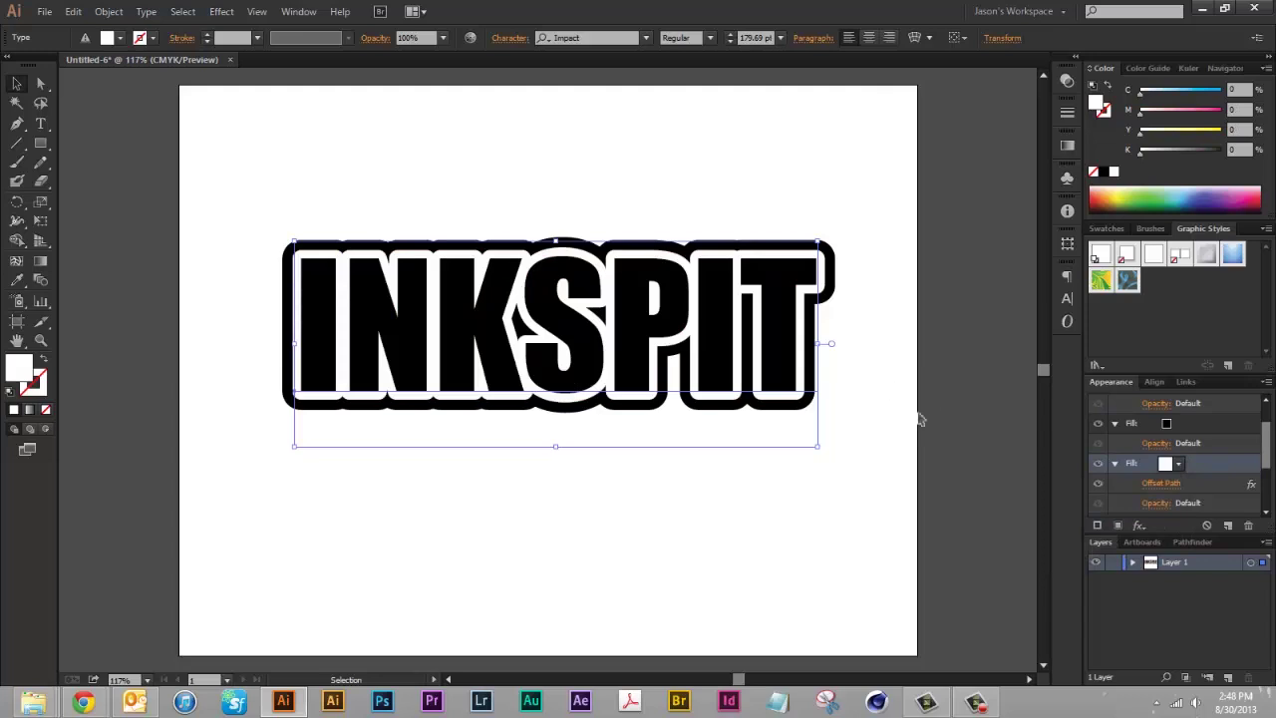
Step: Select the INKSPIT text and apply Create Outlines from its context menu
{"action": "double_click", "coordinate": [702, 341]}
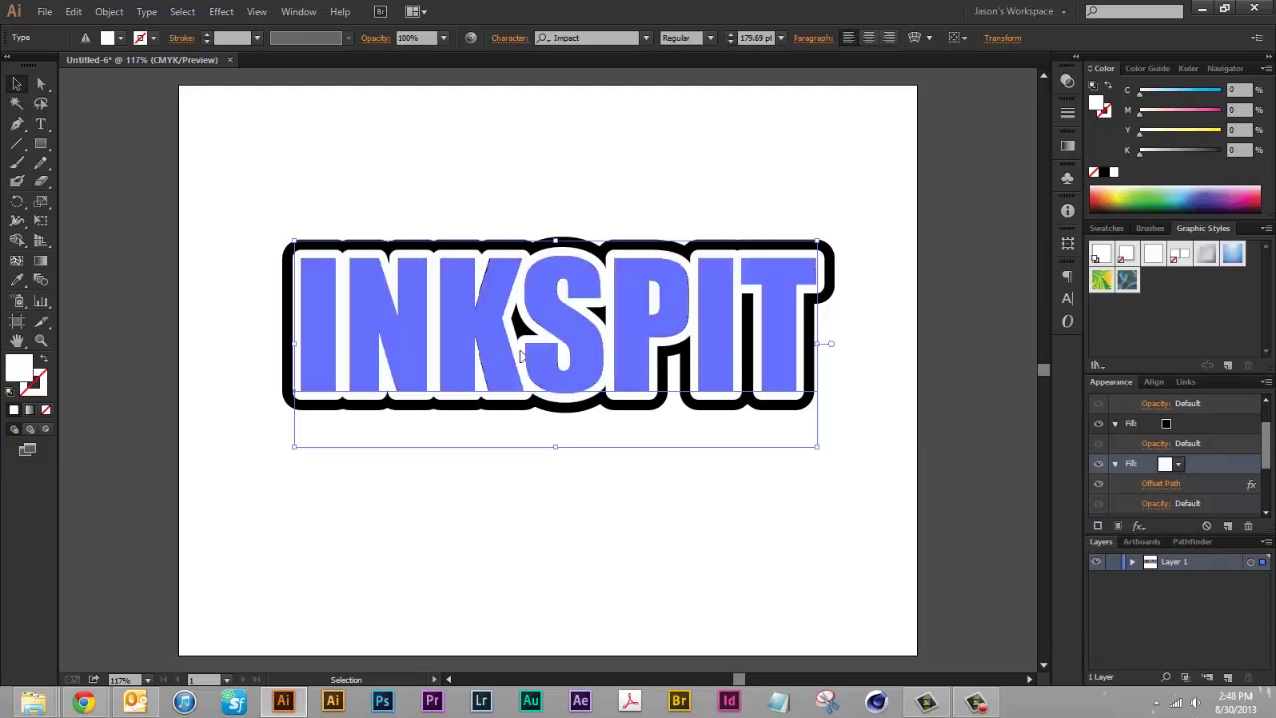
{"action": "right_click", "coordinate": [586, 342]}
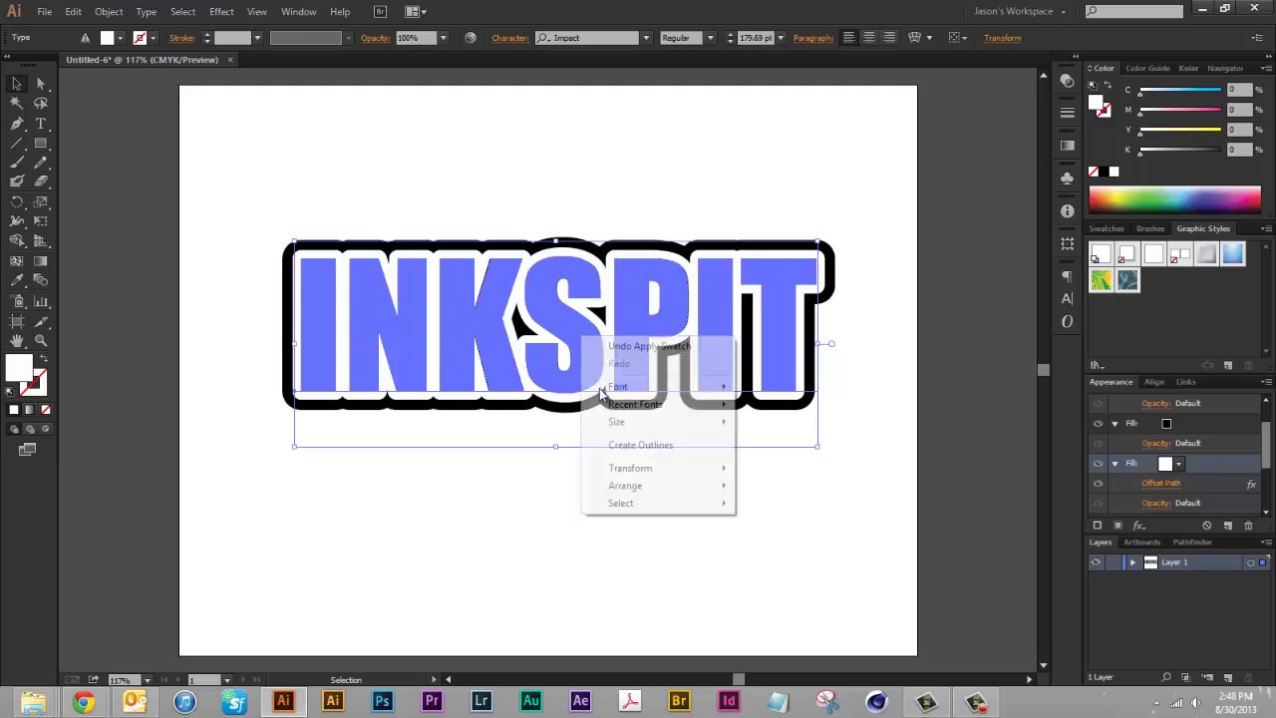
{"action": "left_click", "coordinate": [628, 447]}
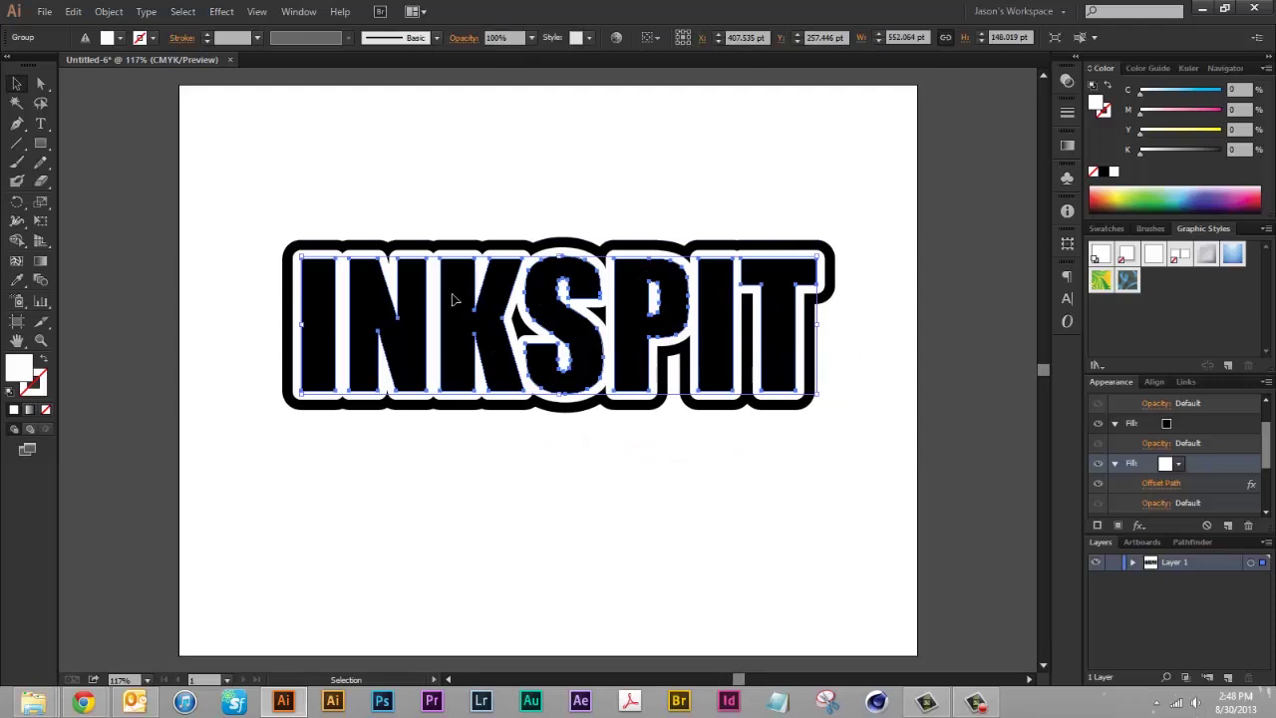
Step: Select the outlined INKSPIT group and apply Object > Expand Appearance
{"action": "left_click", "coordinate": [842, 348]}
{"action": "left_click", "coordinate": [768, 348]}
{"action": "left_click", "coordinate": [106, 11]}
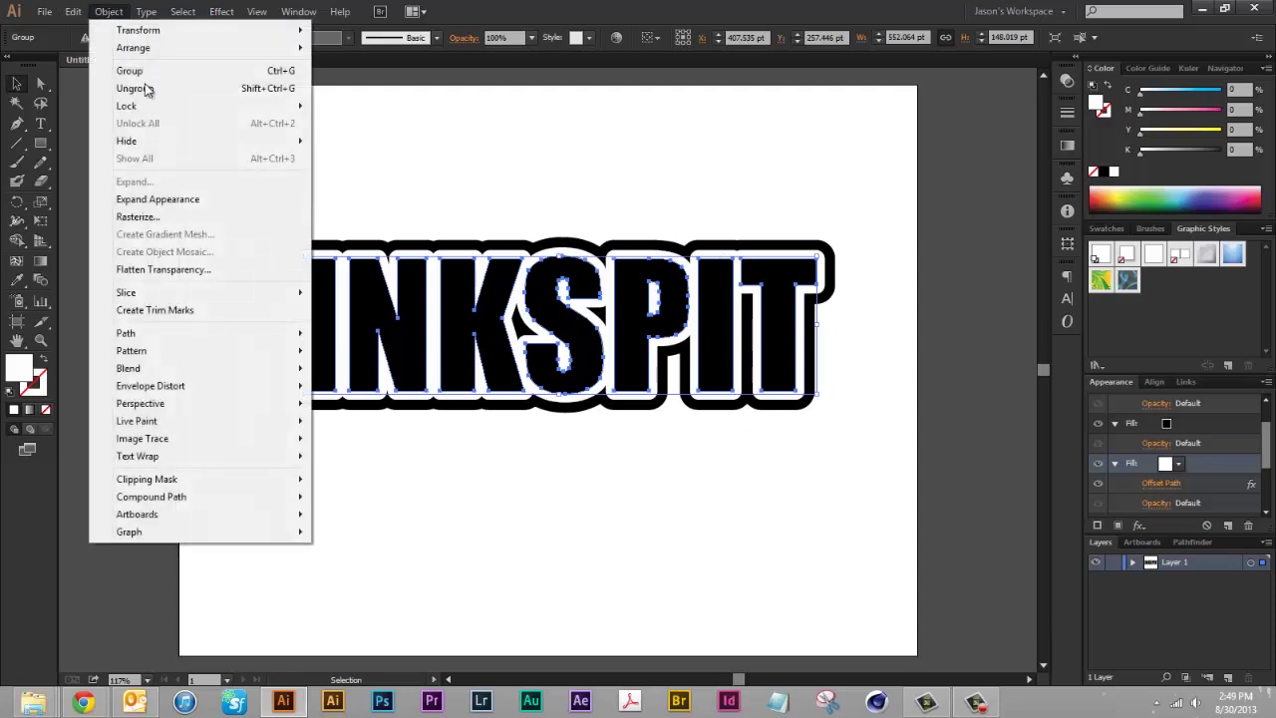
{"action": "left_click", "coordinate": [181, 204]}
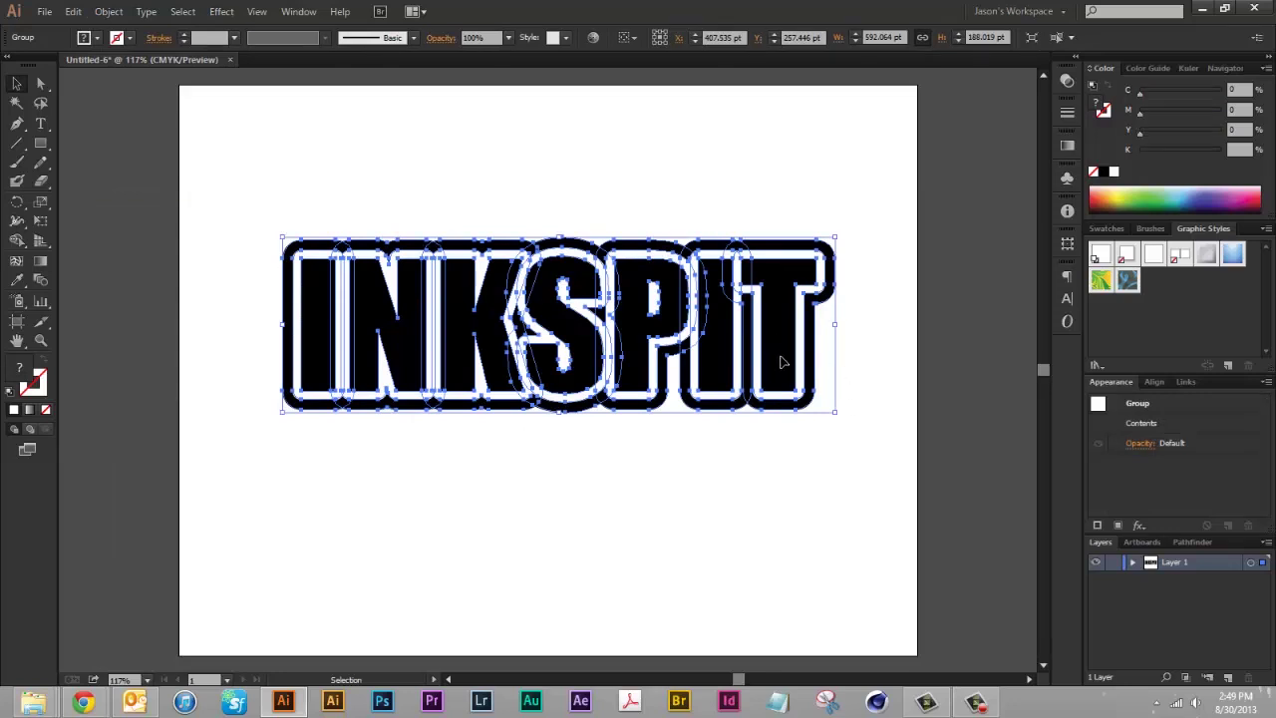
{"action": "left_click", "coordinate": [755, 459]}
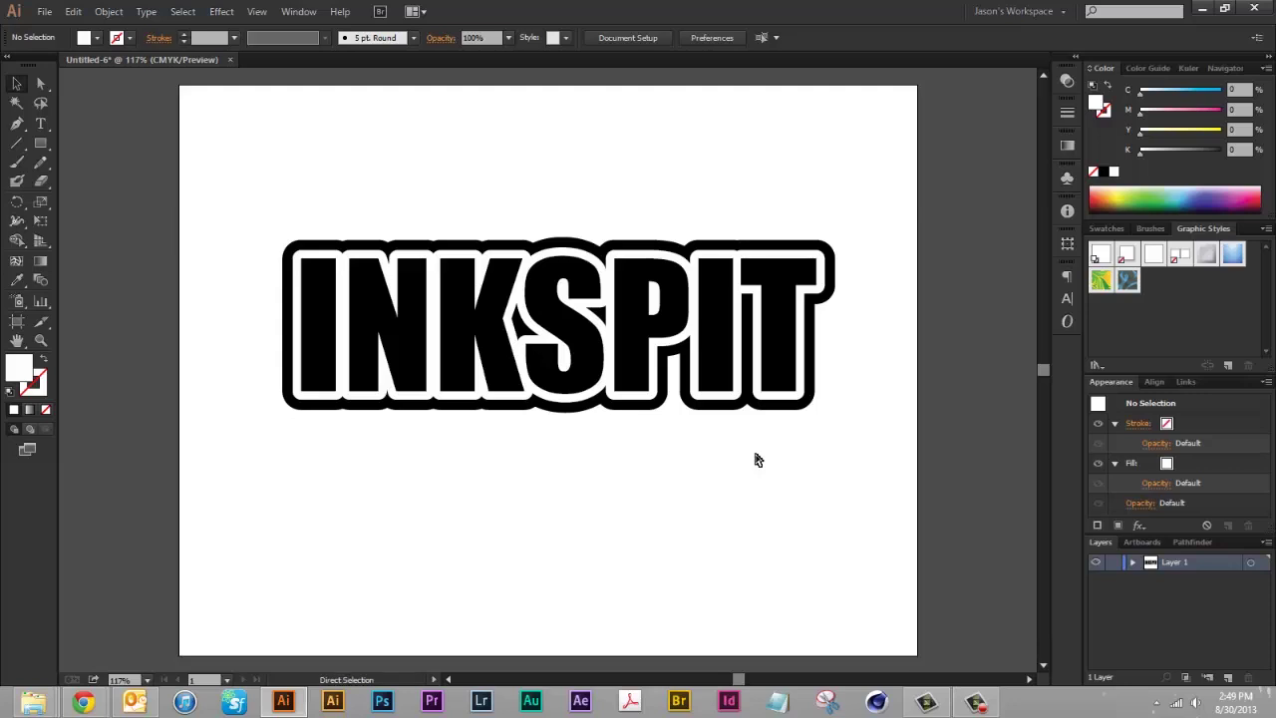
{"action": "key", "text": "ctrl+y"}
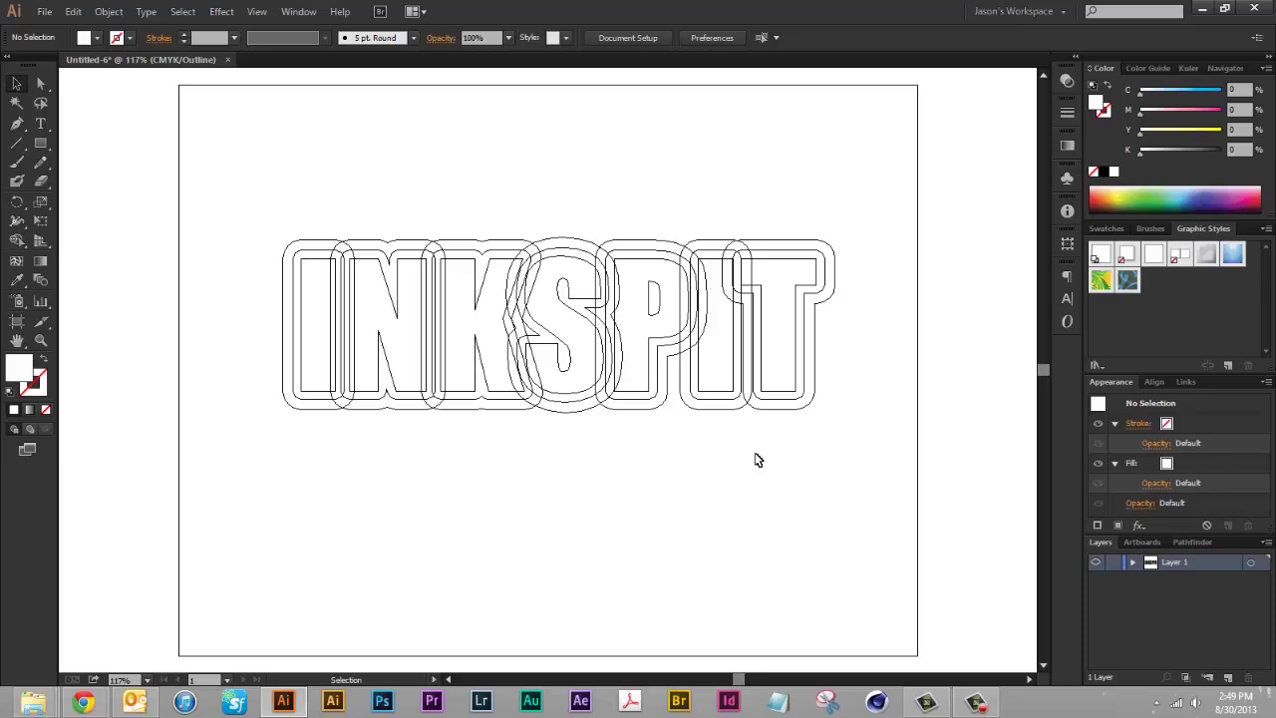
{"action": "key", "text": "ctrl+y"}
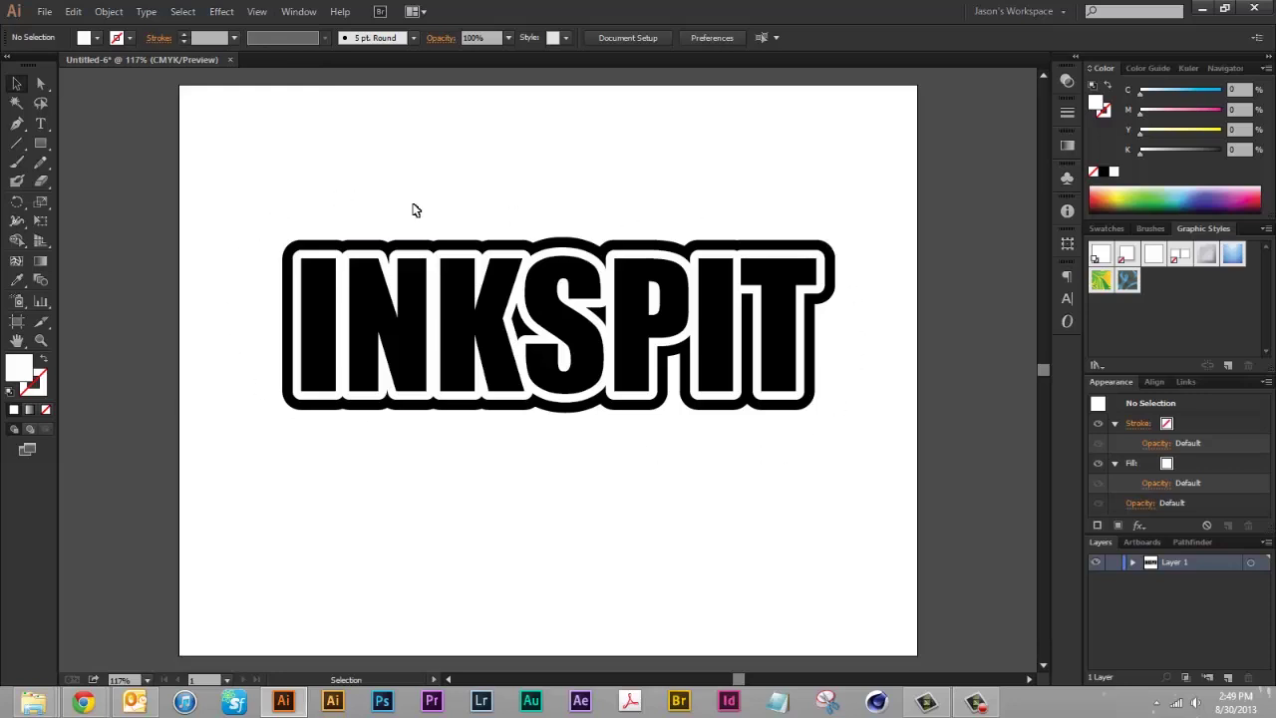
{"action": "left_click", "coordinate": [258, 11]}
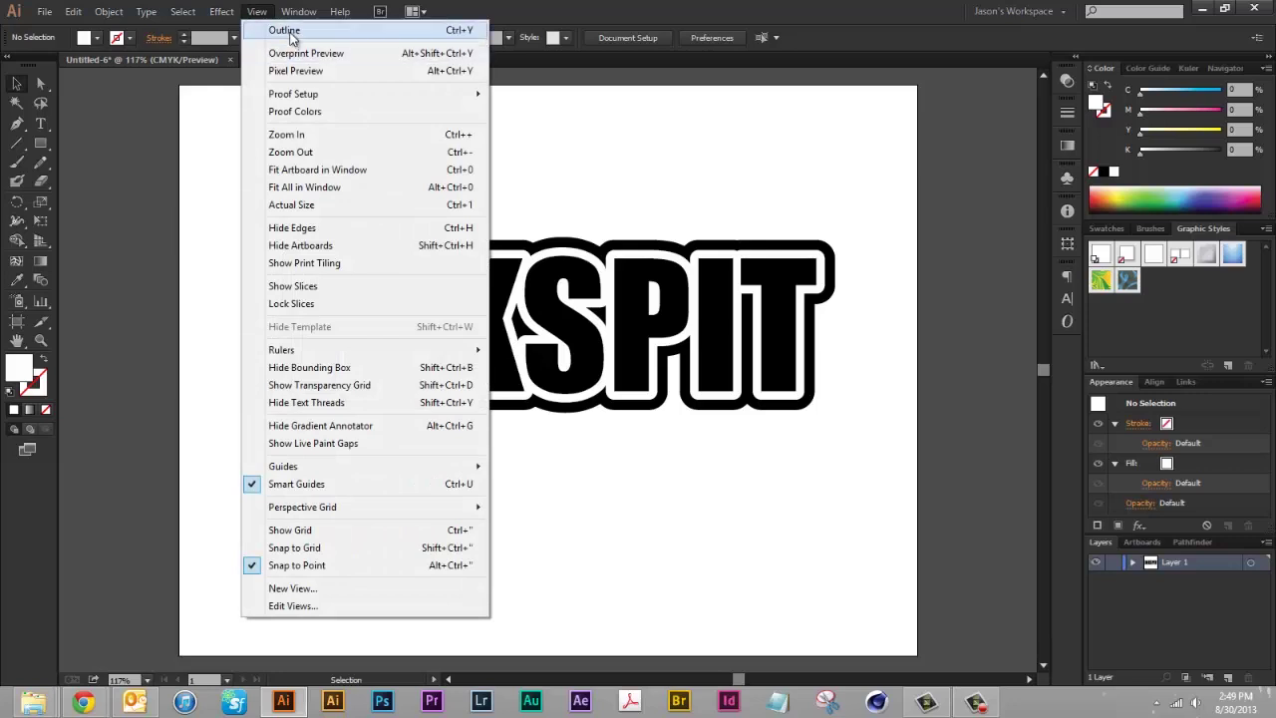
{"action": "left_click", "coordinate": [290, 33]}
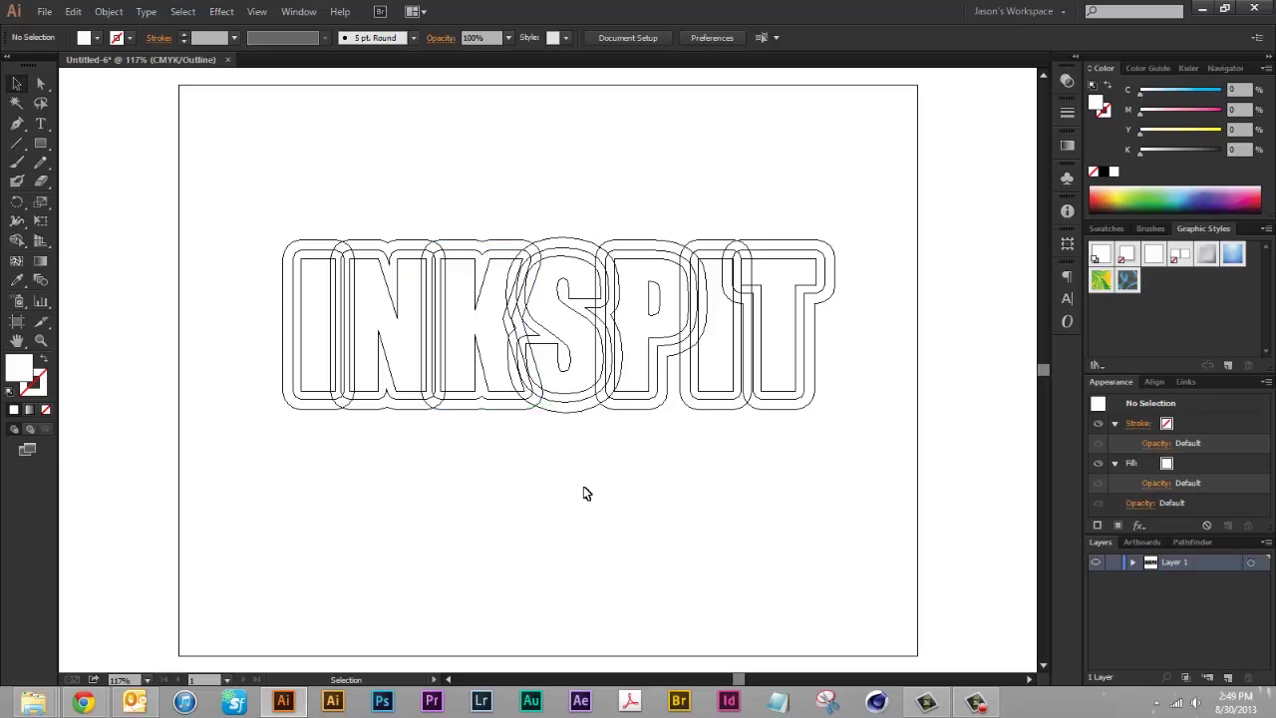
{"action": "key", "text": "ctrl+y"}
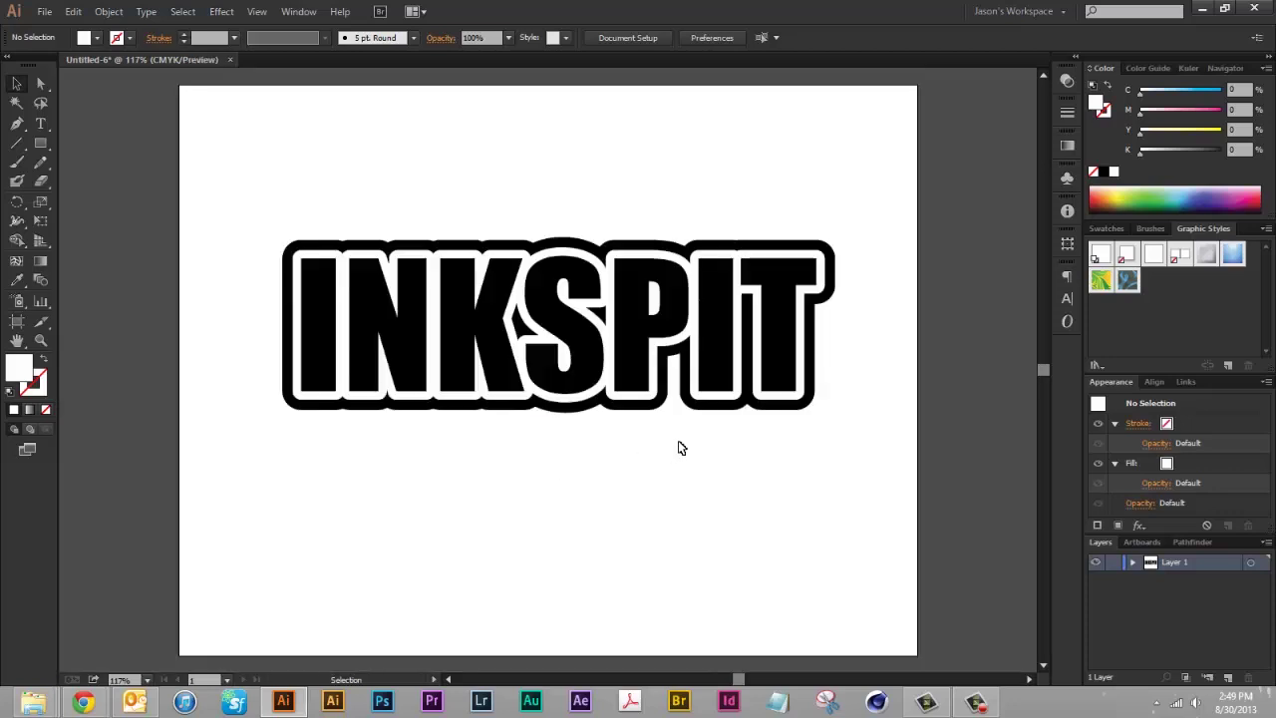
Step: Select all the INKSPIT artwork, apply Pathfinder Merge to the overlapping outlines, then deselect
{"action": "left_click_drag", "start_coordinate": [890, 427], "coordinate": [208, 142]}
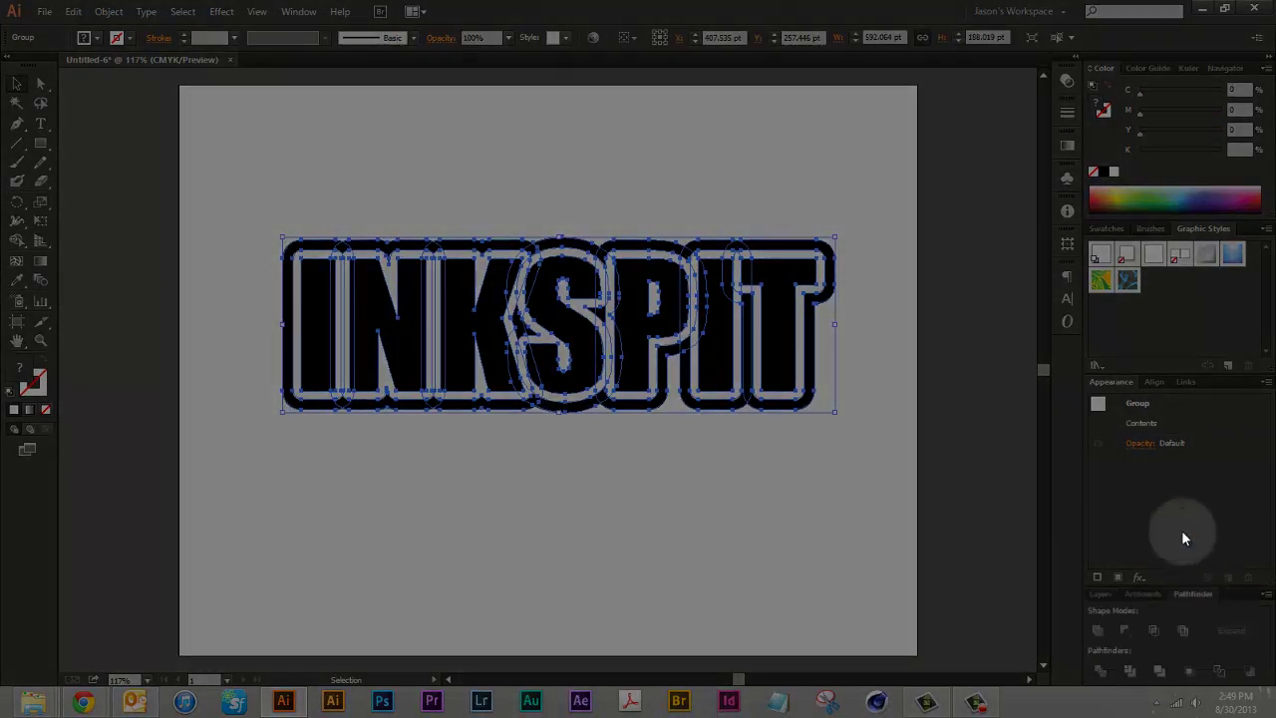
{"action": "left_click", "coordinate": [1190, 541]}
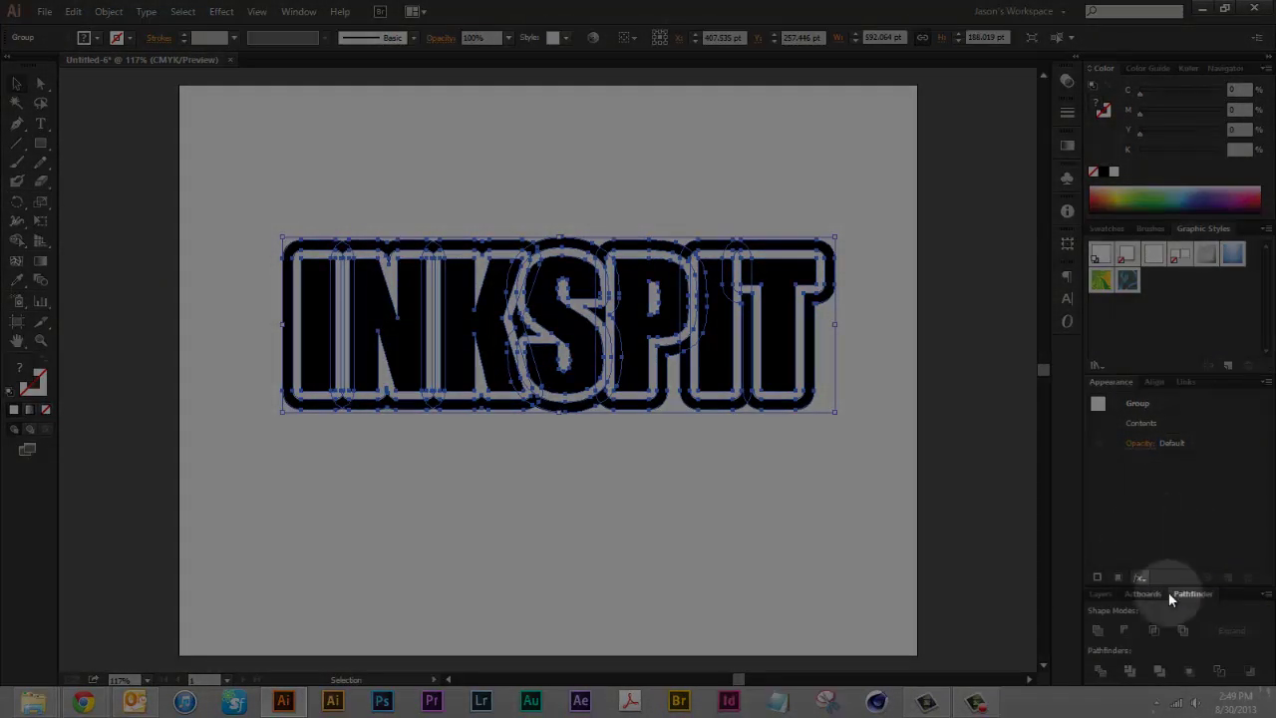
{"action": "left_click", "coordinate": [1161, 671]}
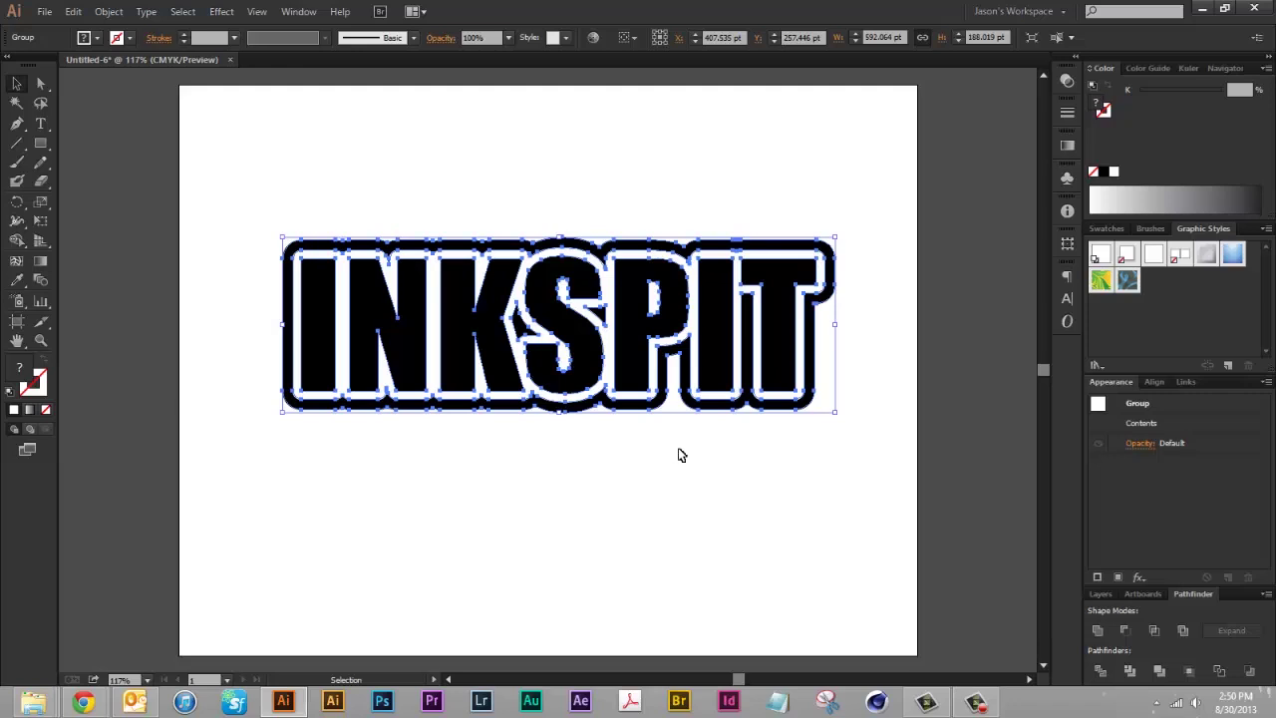
{"action": "left_click", "coordinate": [682, 453]}
Step: Inspect the merged INKSPIT paths in Outline view, then switch back to filled Preview
{"action": "key", "text": "ctrl+y"}
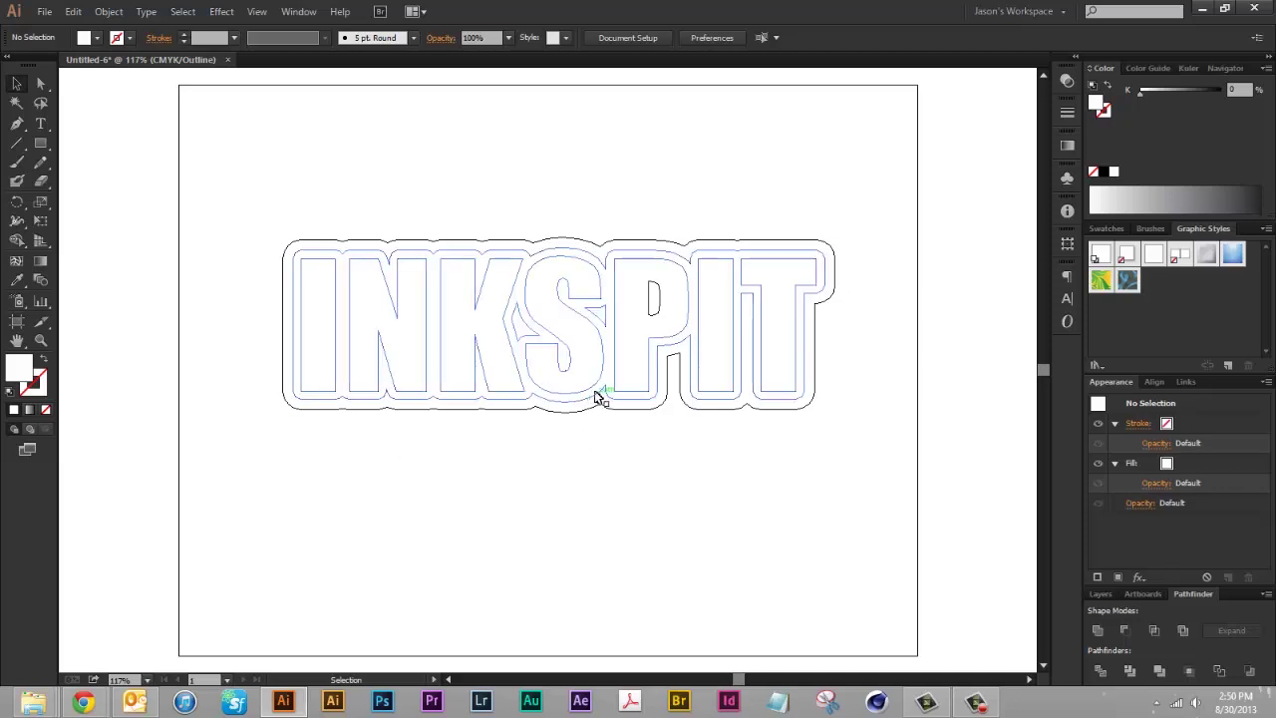
{"action": "key", "text": "ctrl+y"}
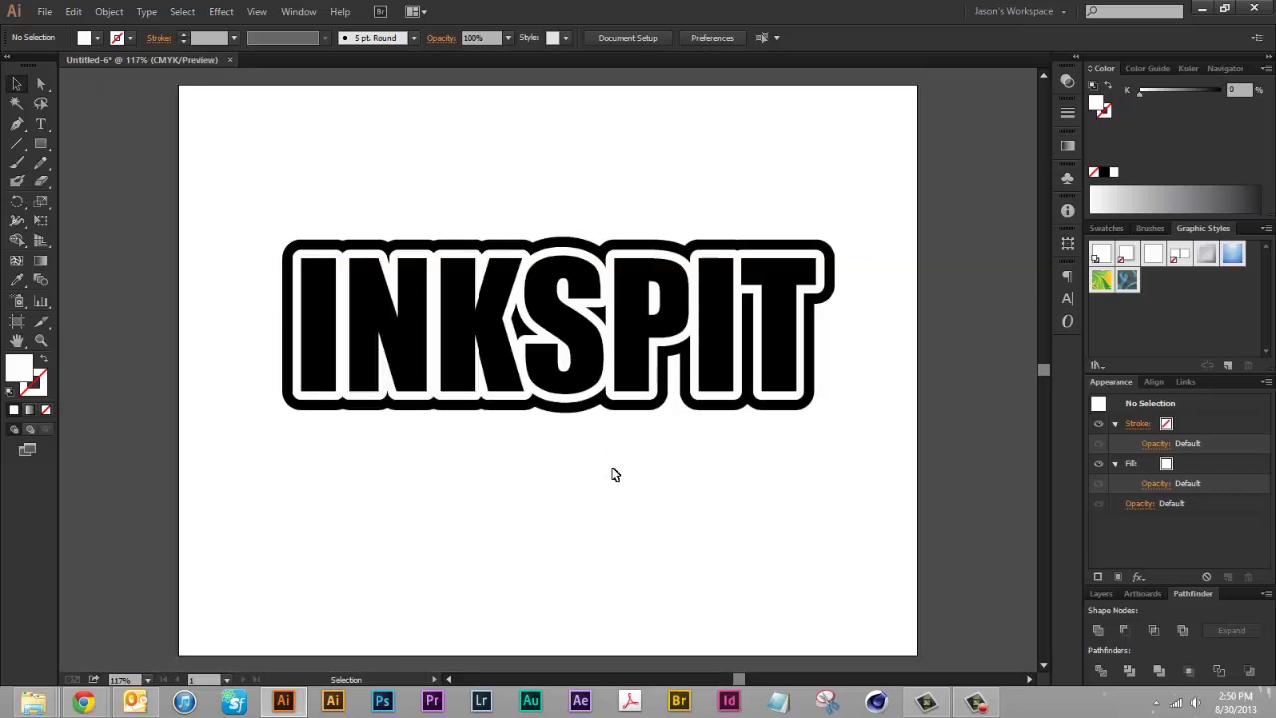